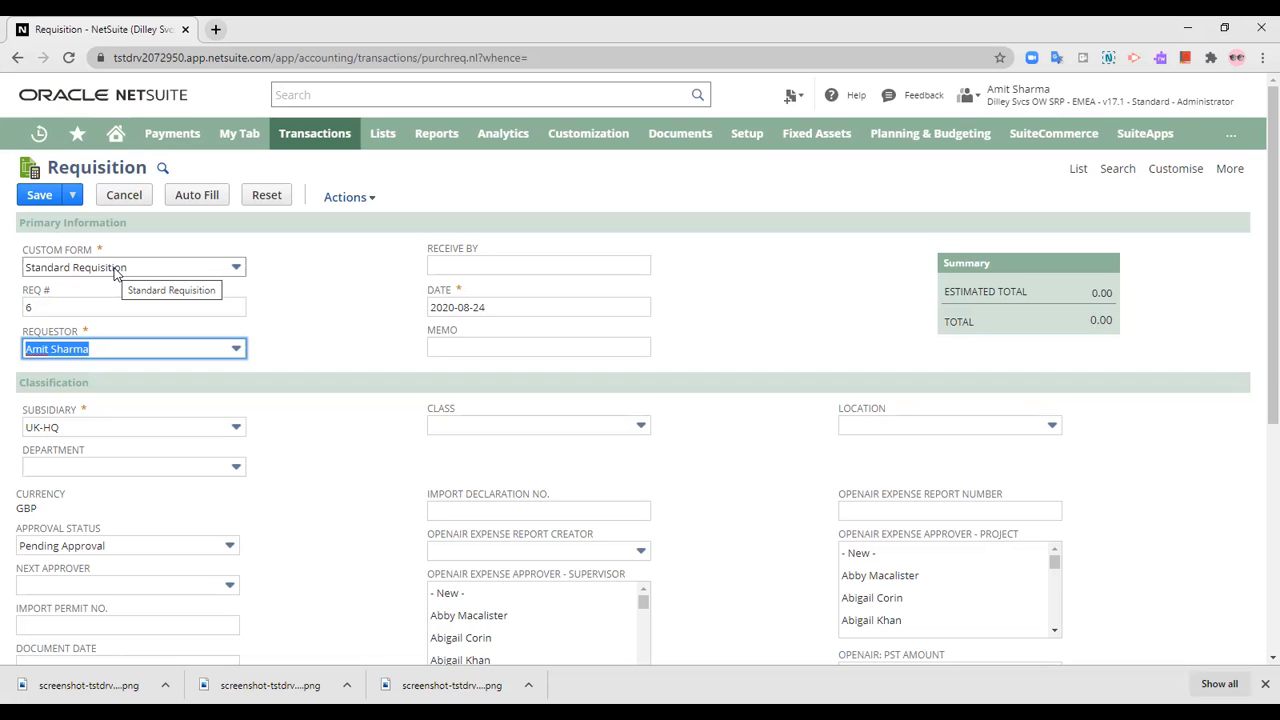
# Look over the requestor, receive-by, date and memo fields in the requisition's primary information.
pyautogui.click(353, 272)
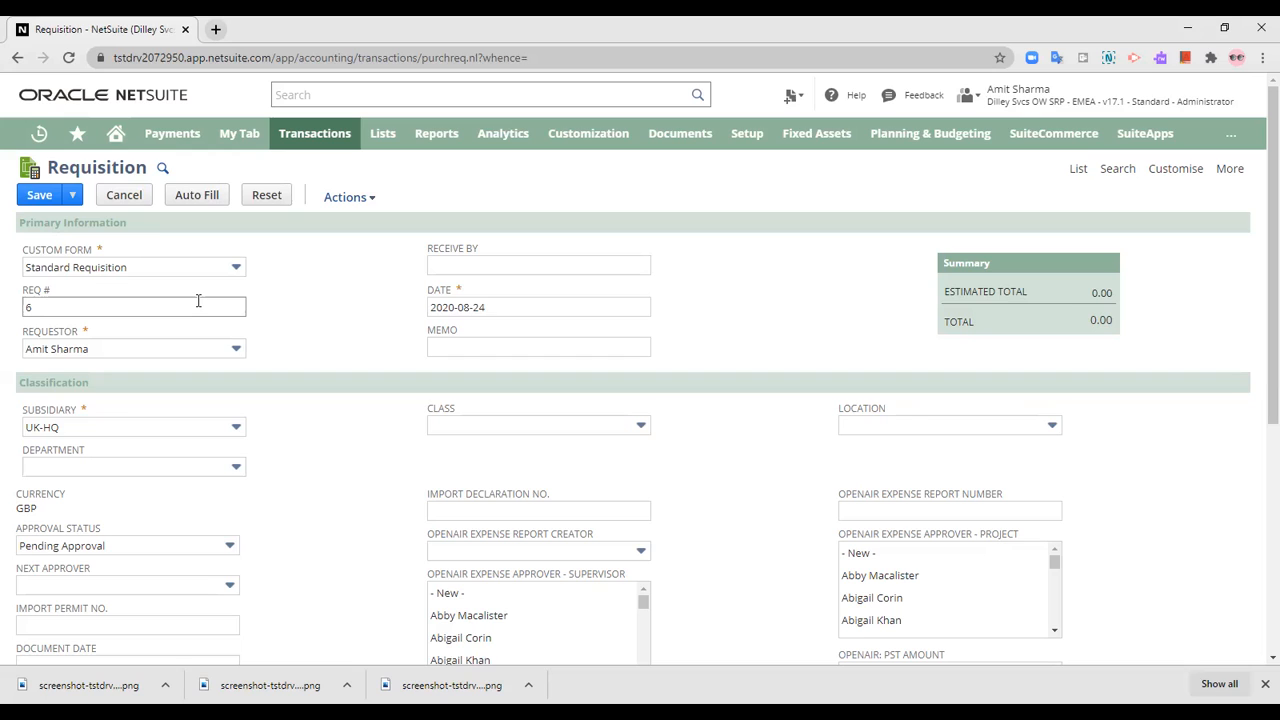
pyautogui.click(202, 344)
pyautogui.click(202, 342)
pyautogui.click(203, 342)
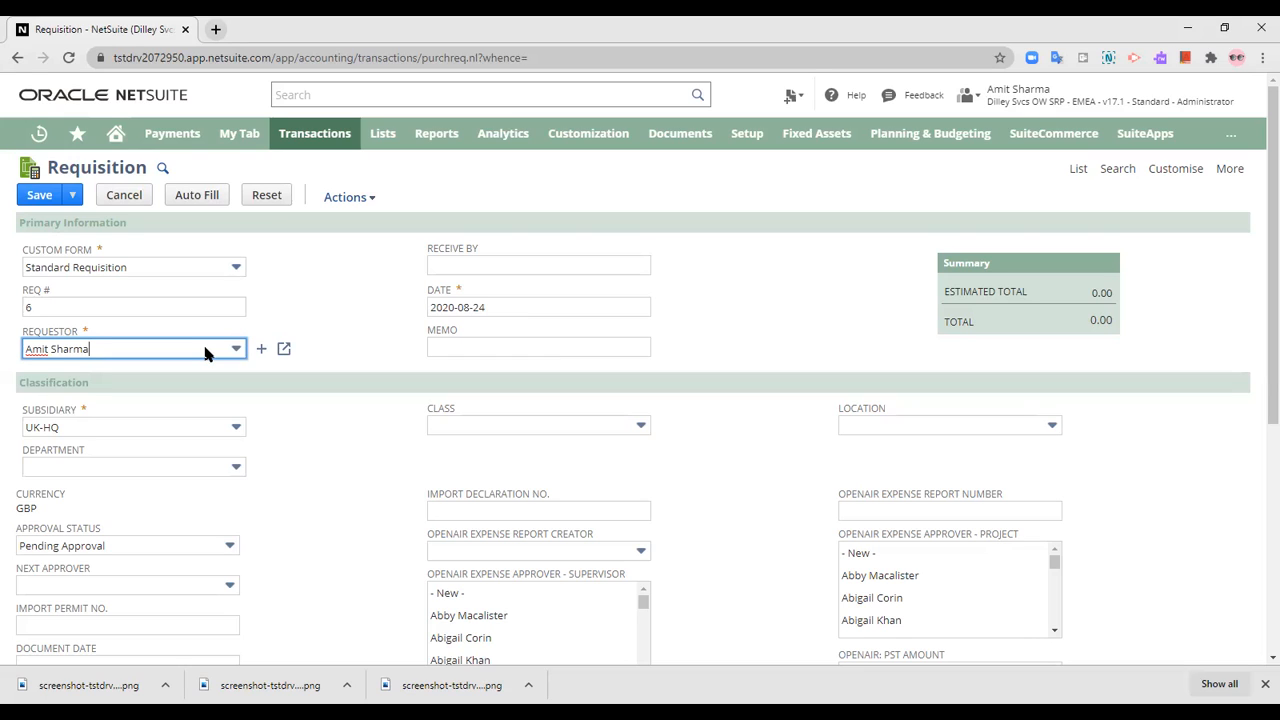
pyautogui.click(481, 260)
pyautogui.click(738, 313)
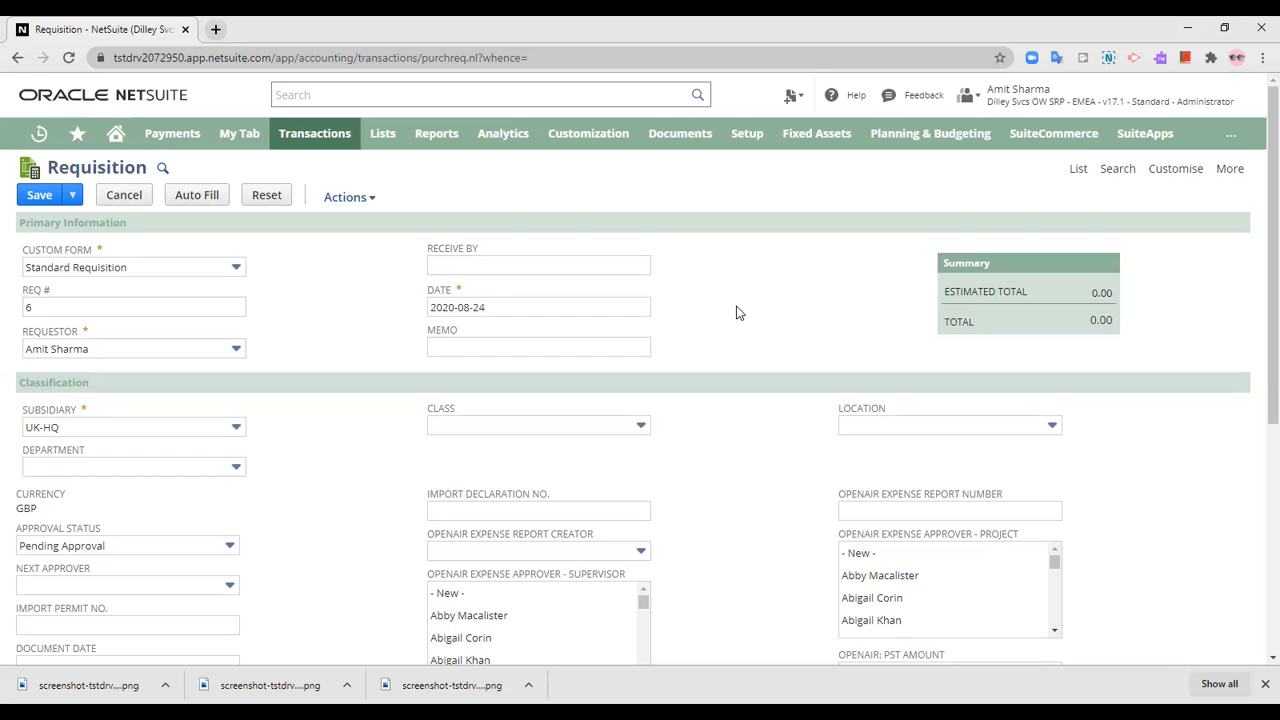
pyautogui.click(515, 310)
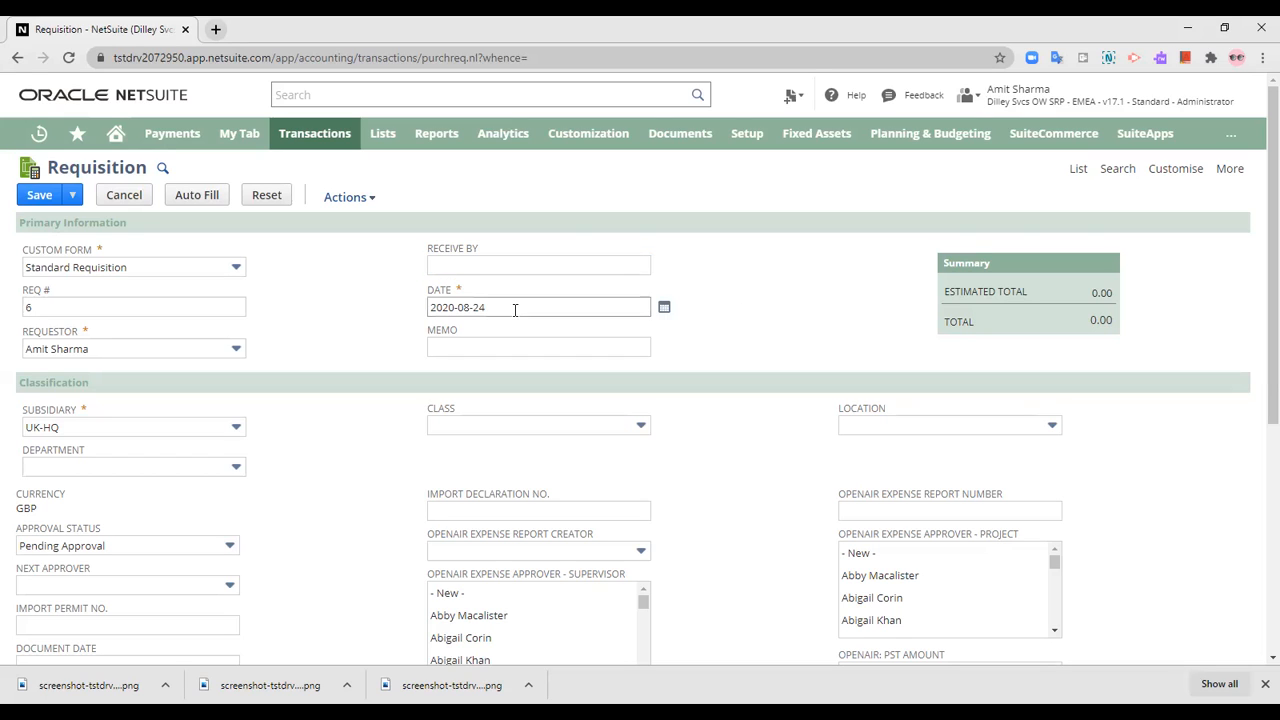
pyautogui.click(511, 350)
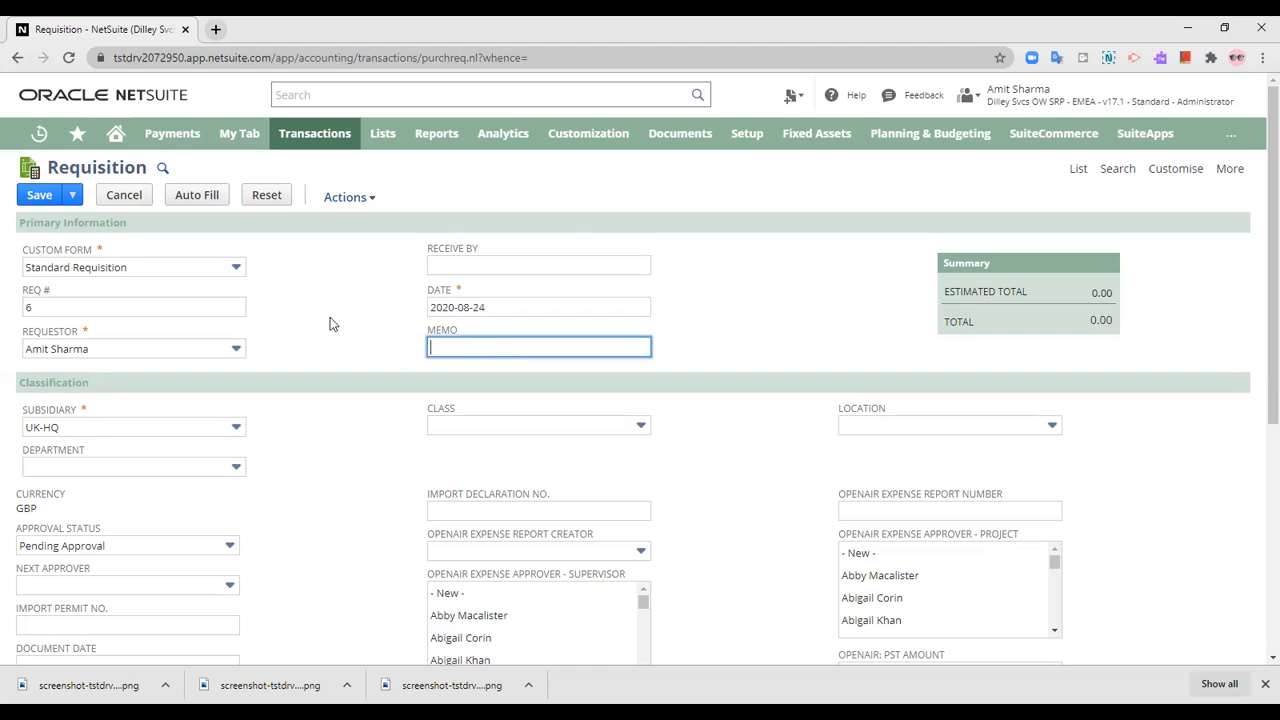
# Set the requisition's subsidiary to US - West in the classification section.
pyautogui.scroll(-1, 267, 318)
pyautogui.scroll(-2, 200, 320)
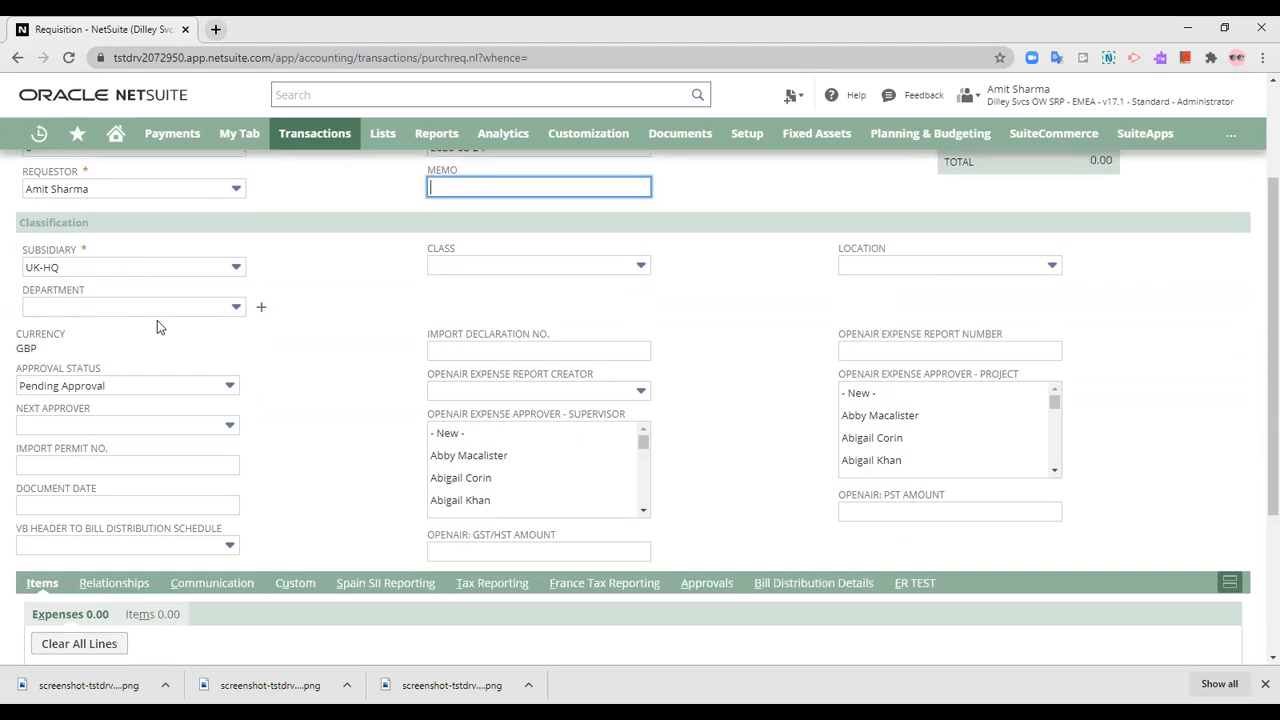
pyautogui.click(137, 268)
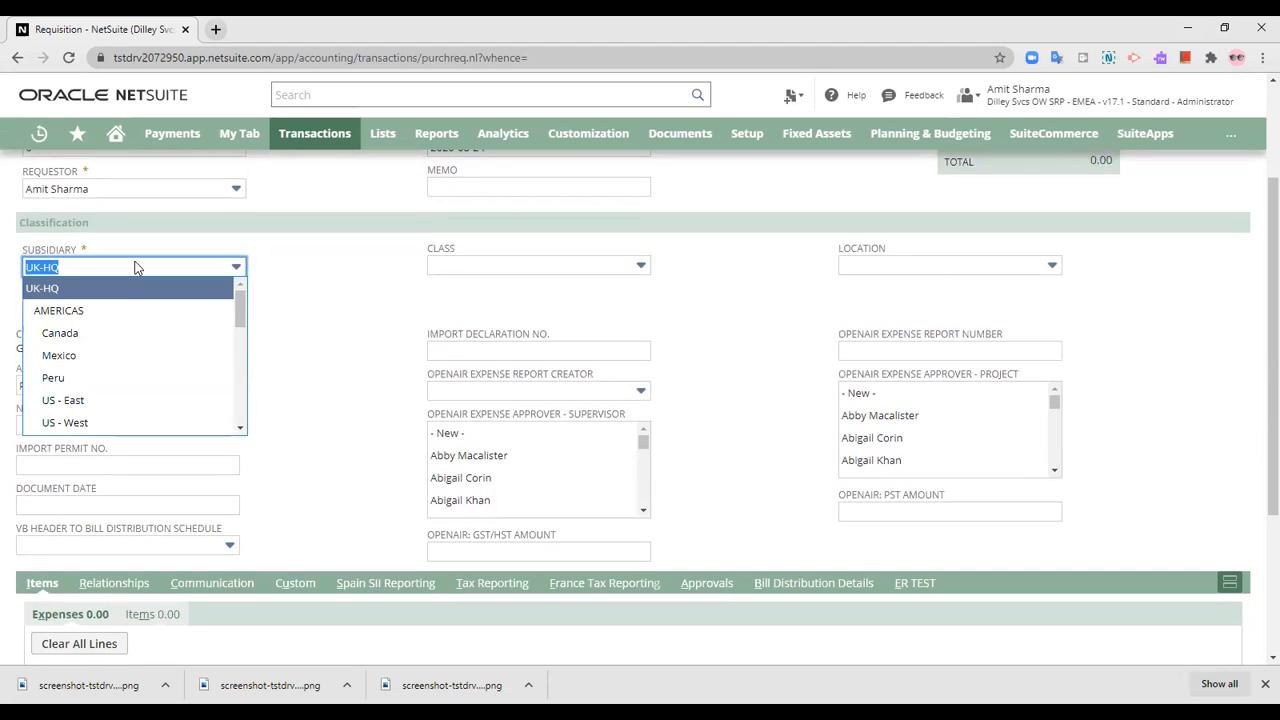
pyautogui.click(100, 422)
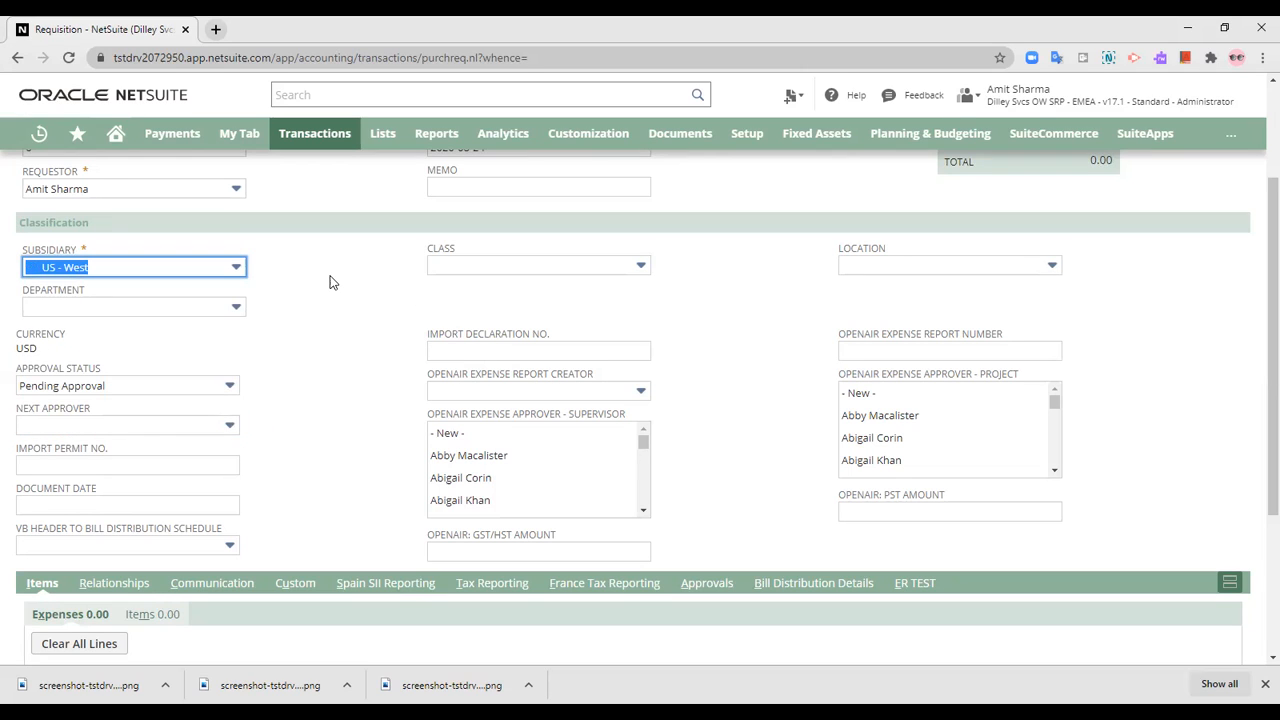
pyautogui.click(608, 267)
pyautogui.click(608, 267)
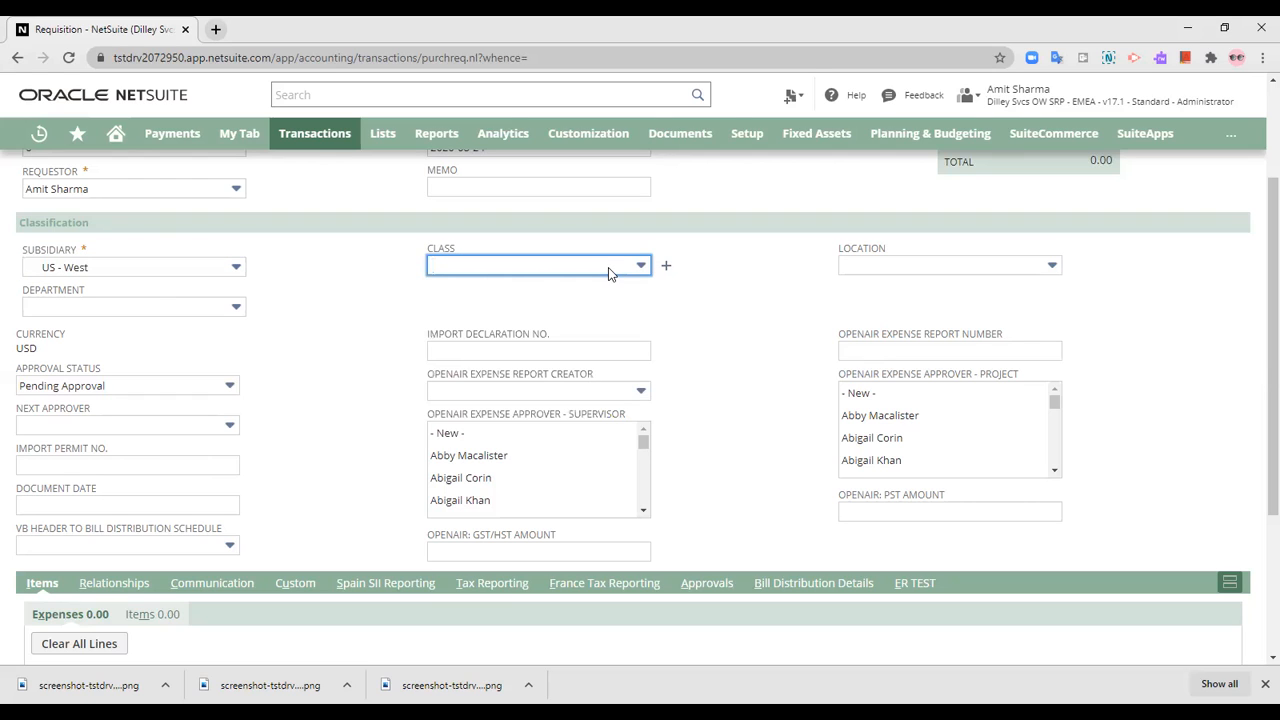
# Try switching the approval status between Approved and Pending Approval, and view the next approver choices.
pyautogui.click(194, 389)
pyautogui.click(194, 389)
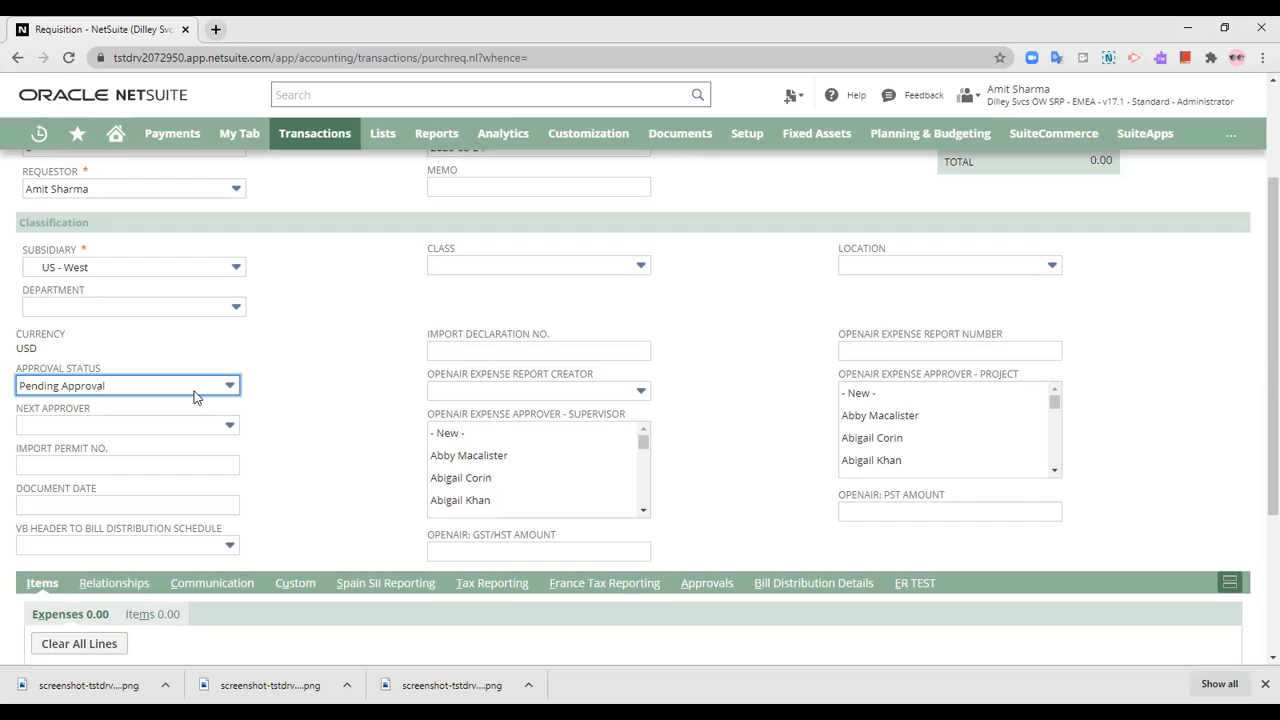
pyautogui.click(194, 397)
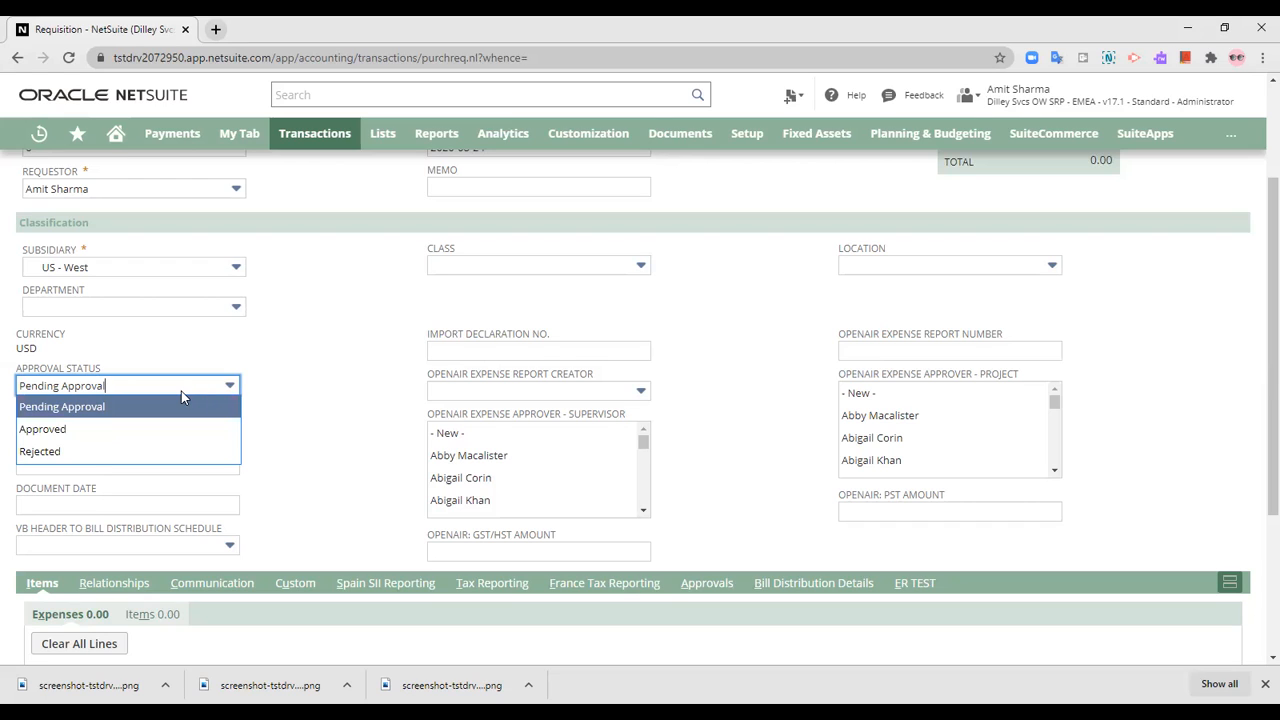
pyautogui.click(146, 429)
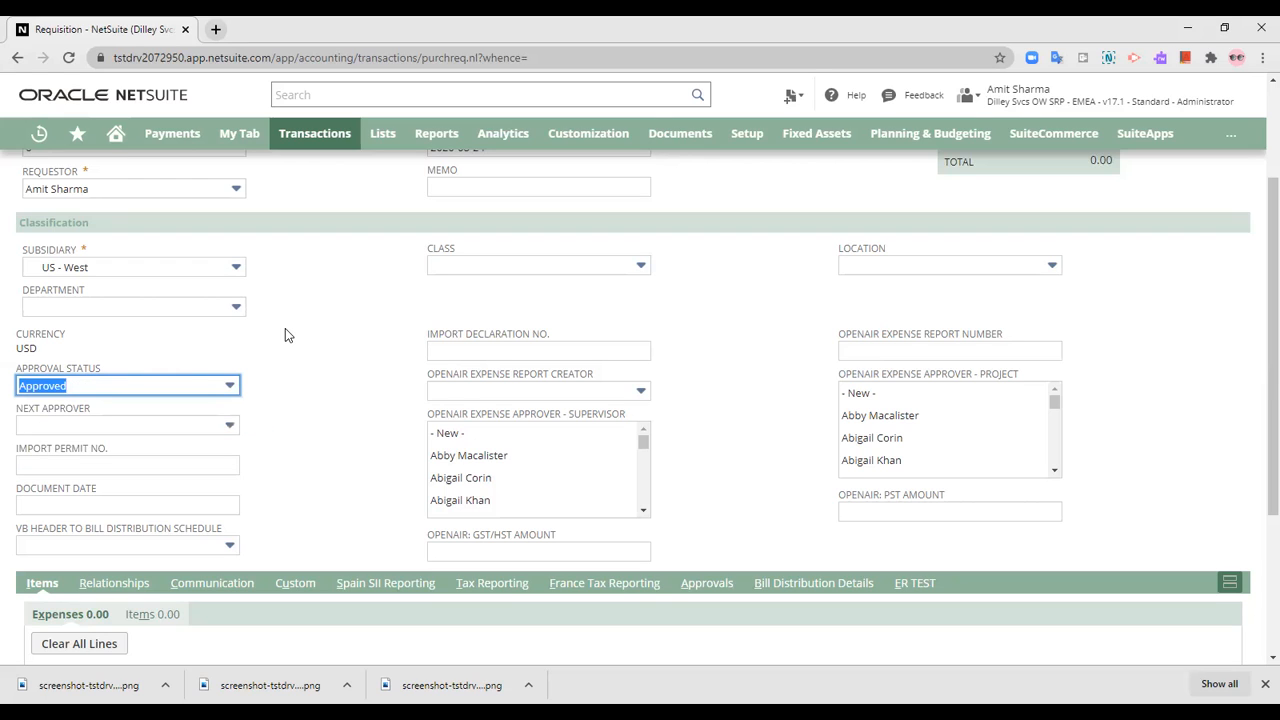
pyautogui.click(198, 391)
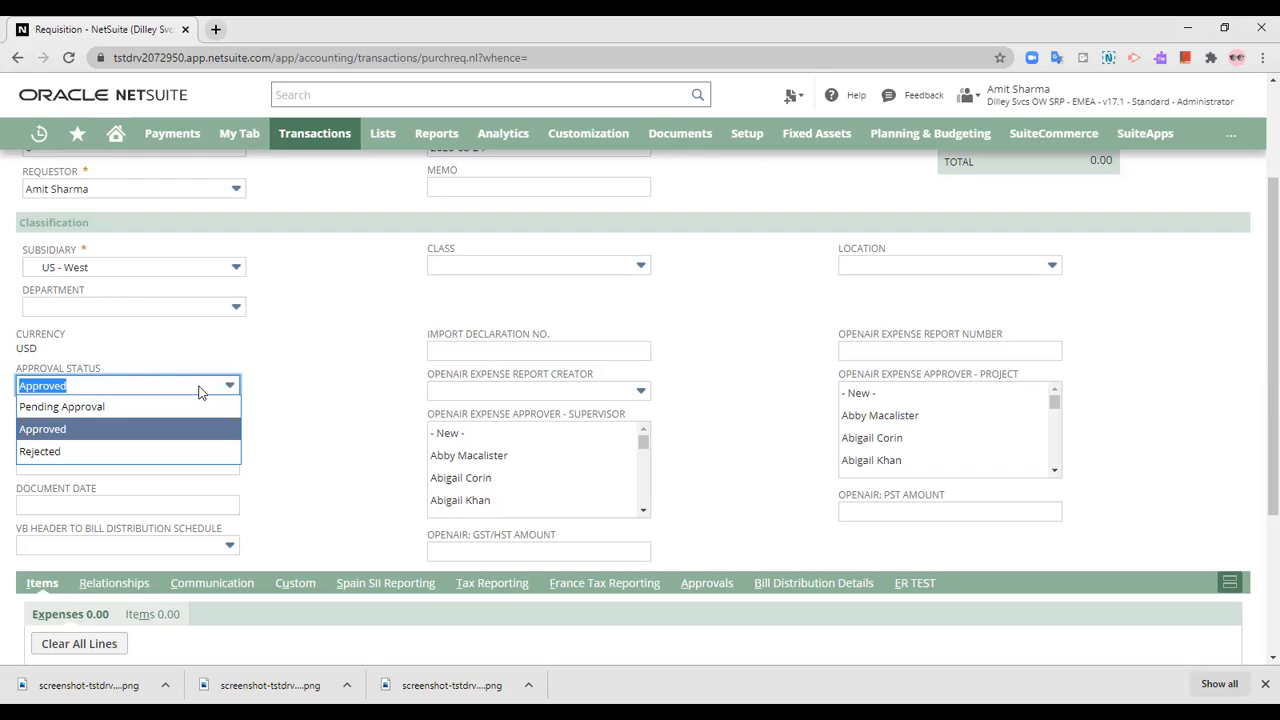
pyautogui.click(196, 406)
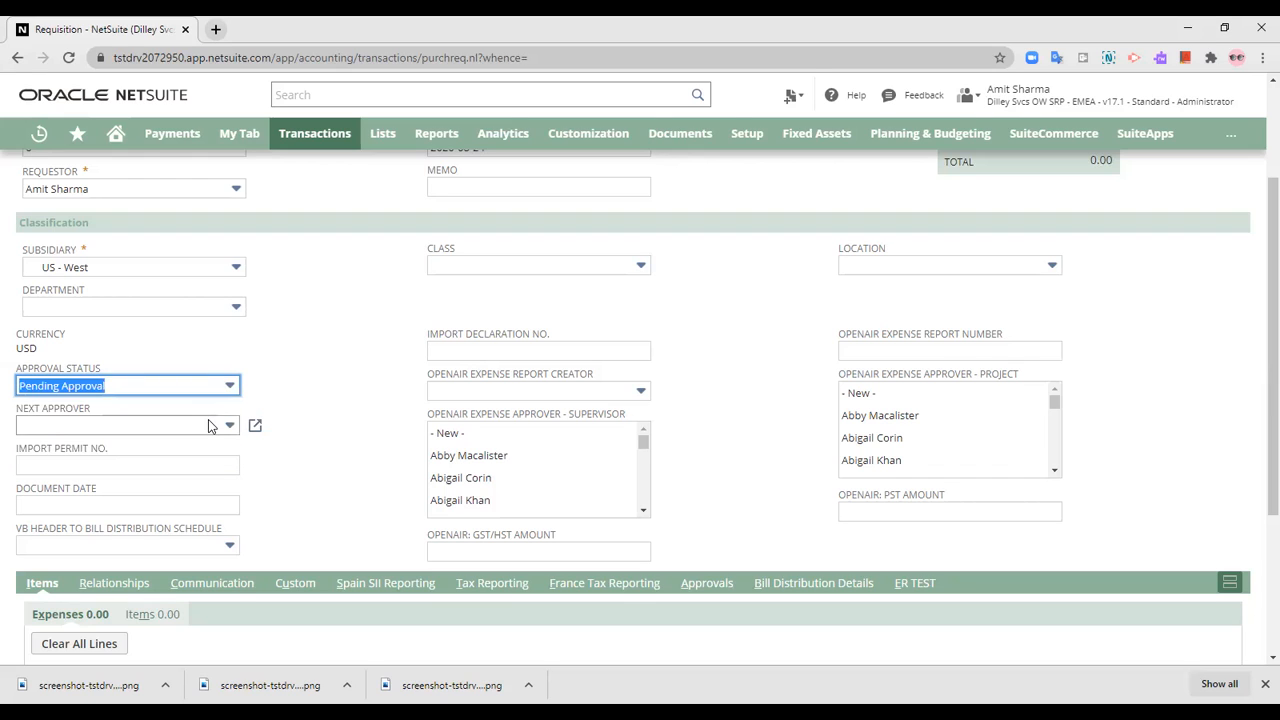
pyautogui.click(208, 425)
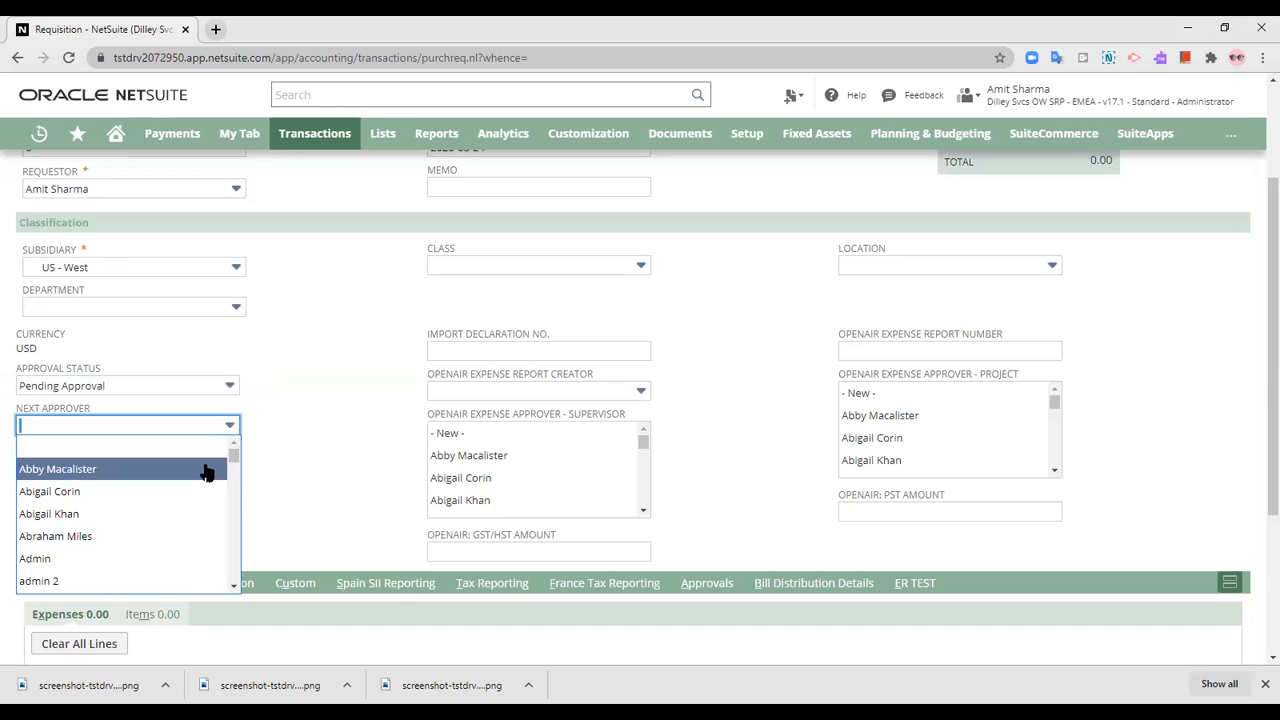
pyautogui.click(366, 368)
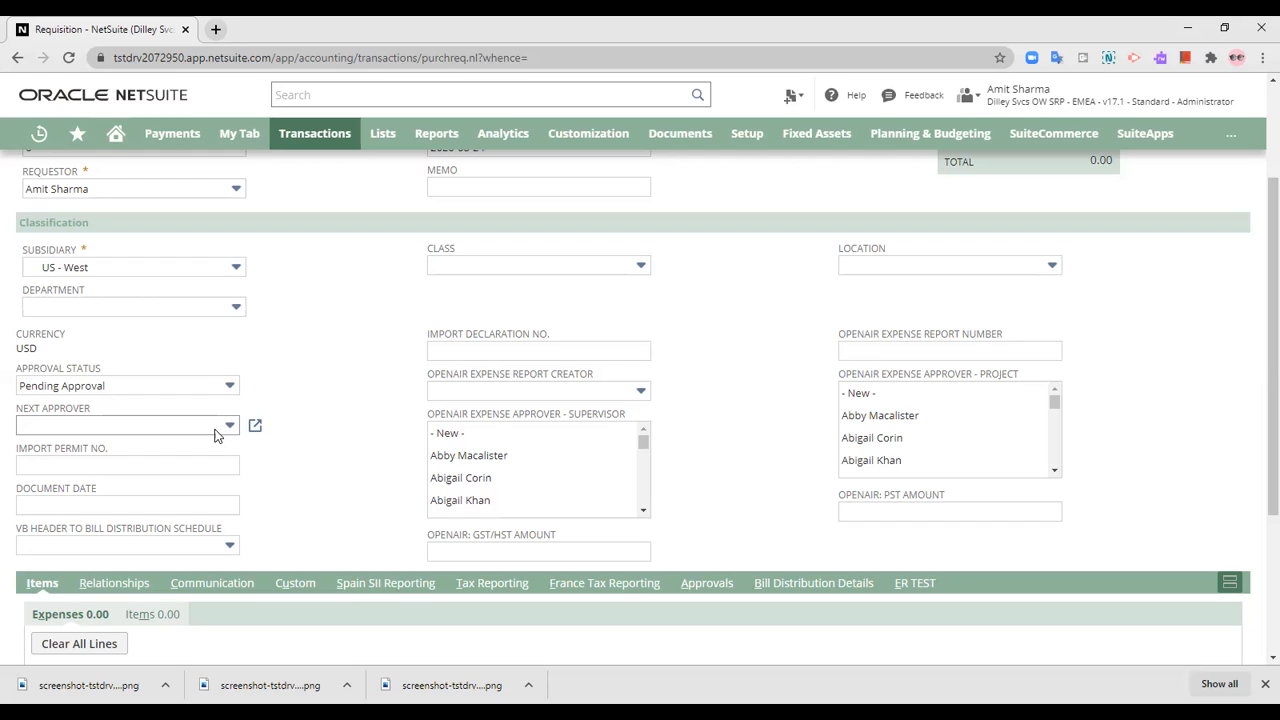
# Set the requisition's approval status to Approved.
pyautogui.click(186, 386)
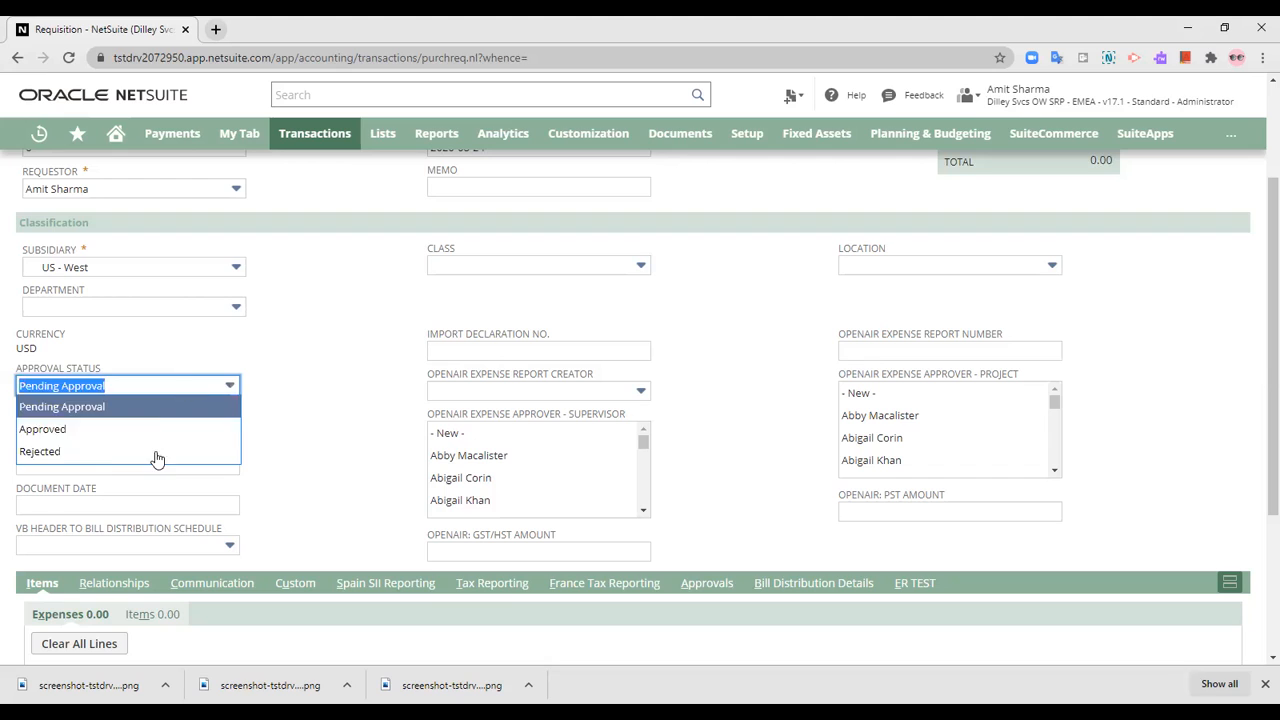
pyautogui.click(155, 430)
pyautogui.click(357, 370)
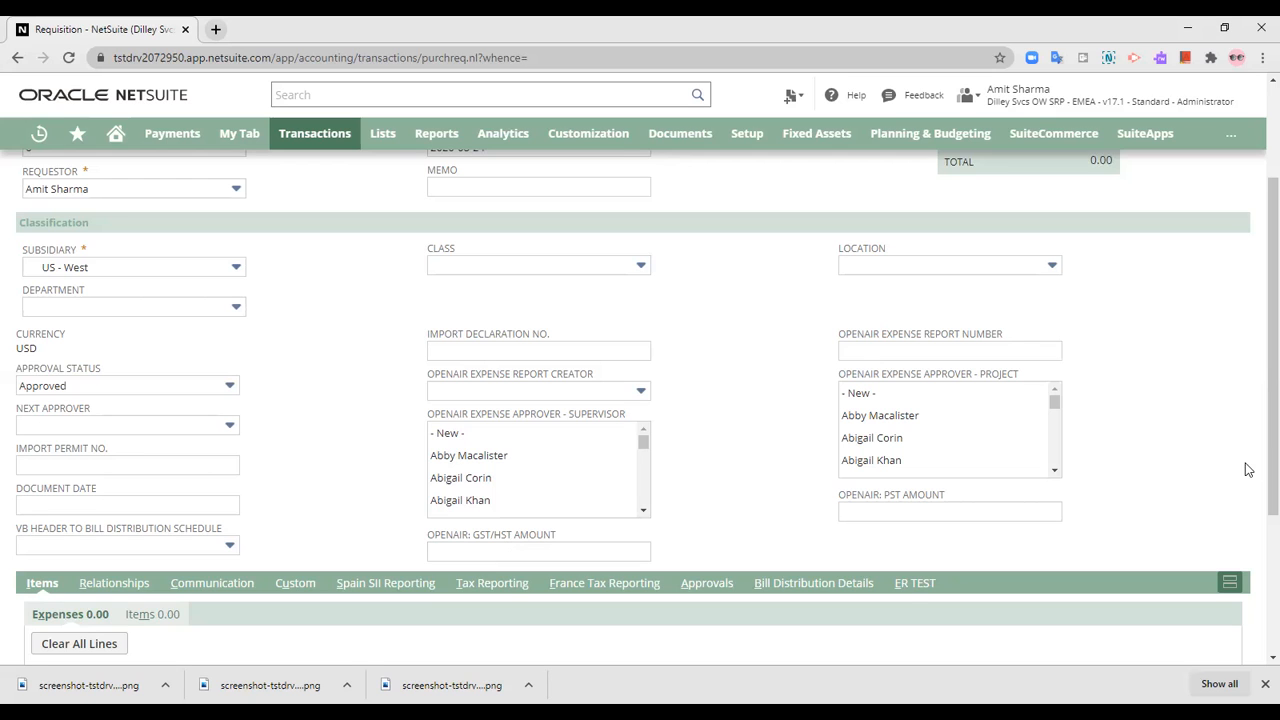
# Choose Dell M1000E as the item on the first line of the requisition's item list.
pyautogui.scroll(-1, 1109, 511)
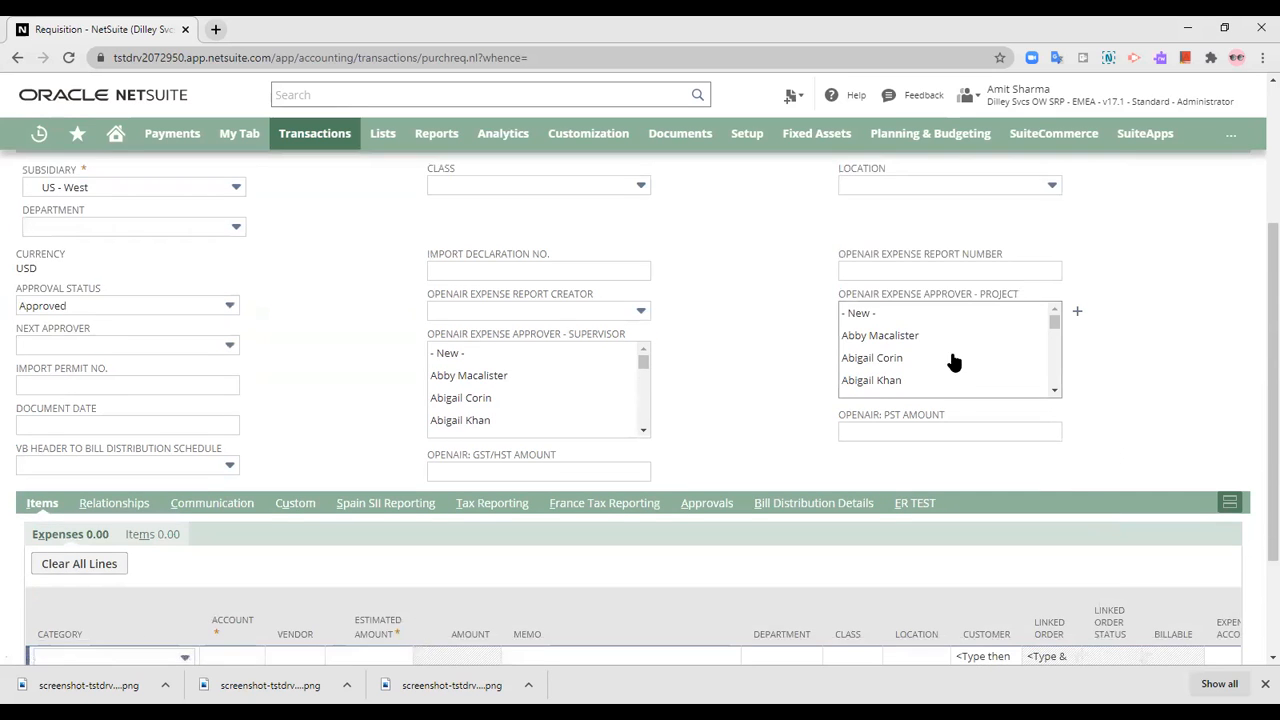
pyautogui.scroll(-2, 956, 362)
pyautogui.scroll(2, 956, 362)
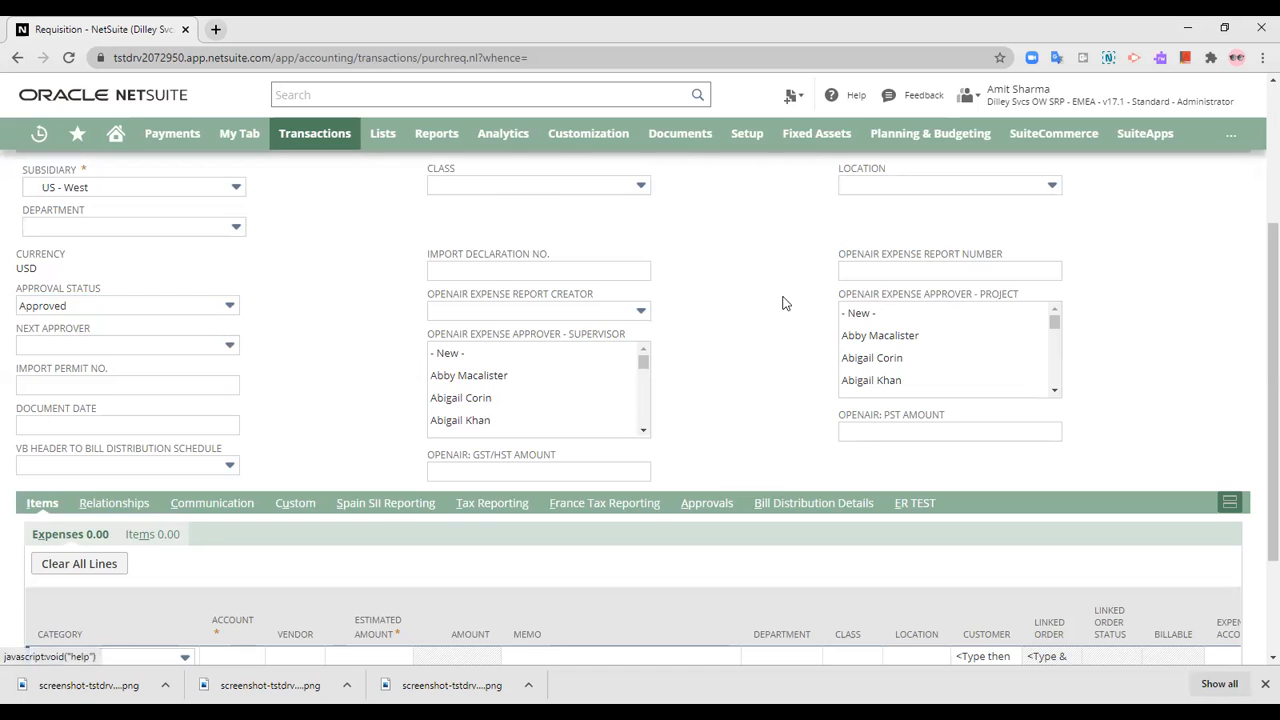
pyautogui.scroll(-1, 709, 364)
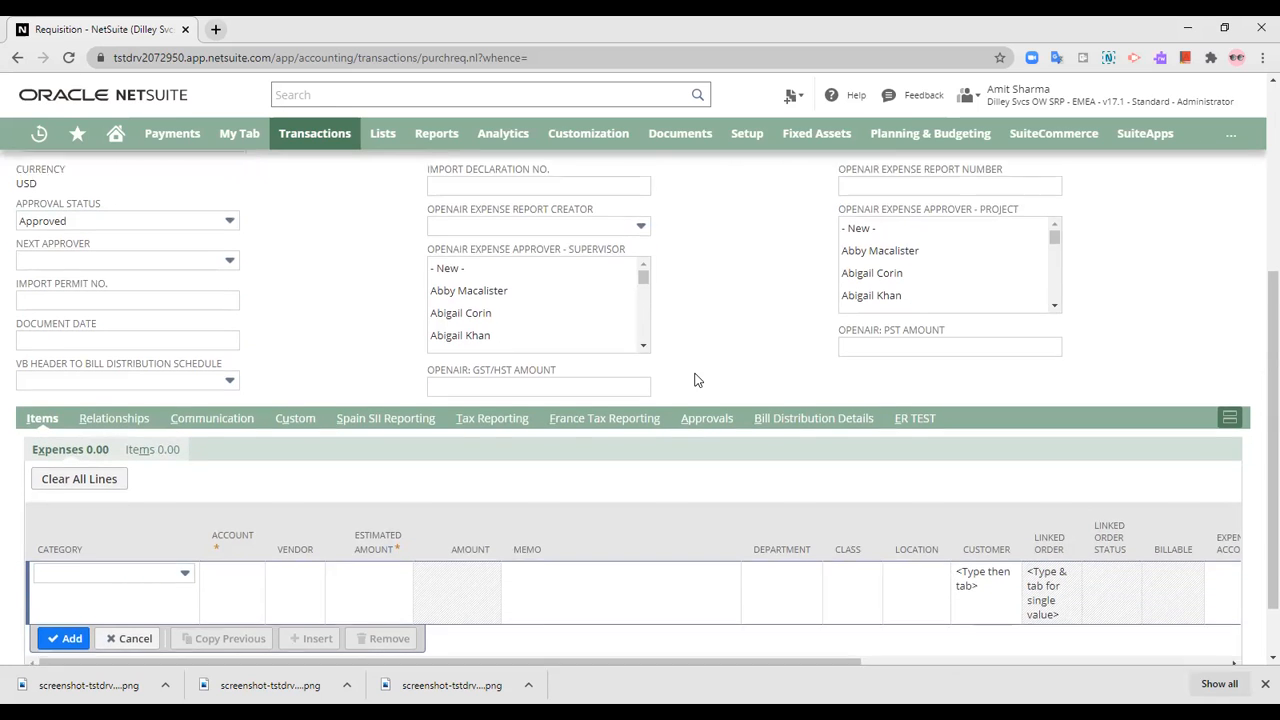
pyautogui.scroll(-1, 695, 376)
pyautogui.click(152, 378)
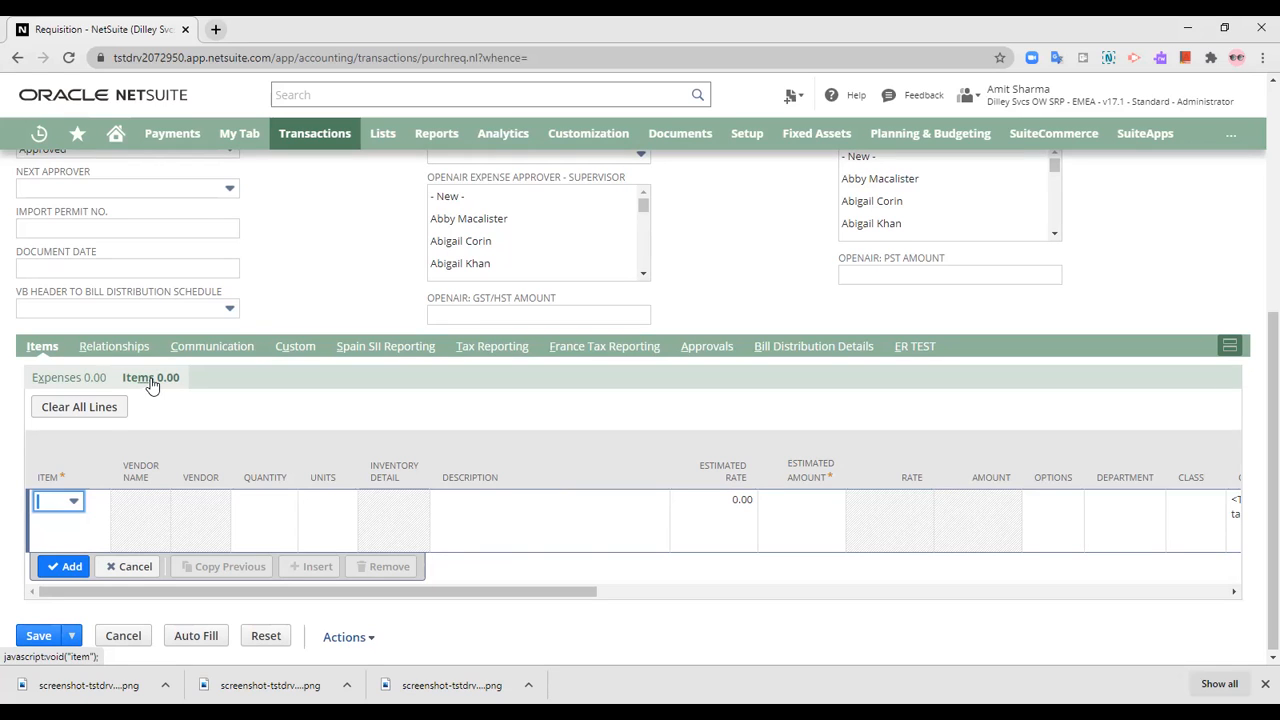
pyautogui.click(72, 503)
pyautogui.scroll(-3, 85, 540)
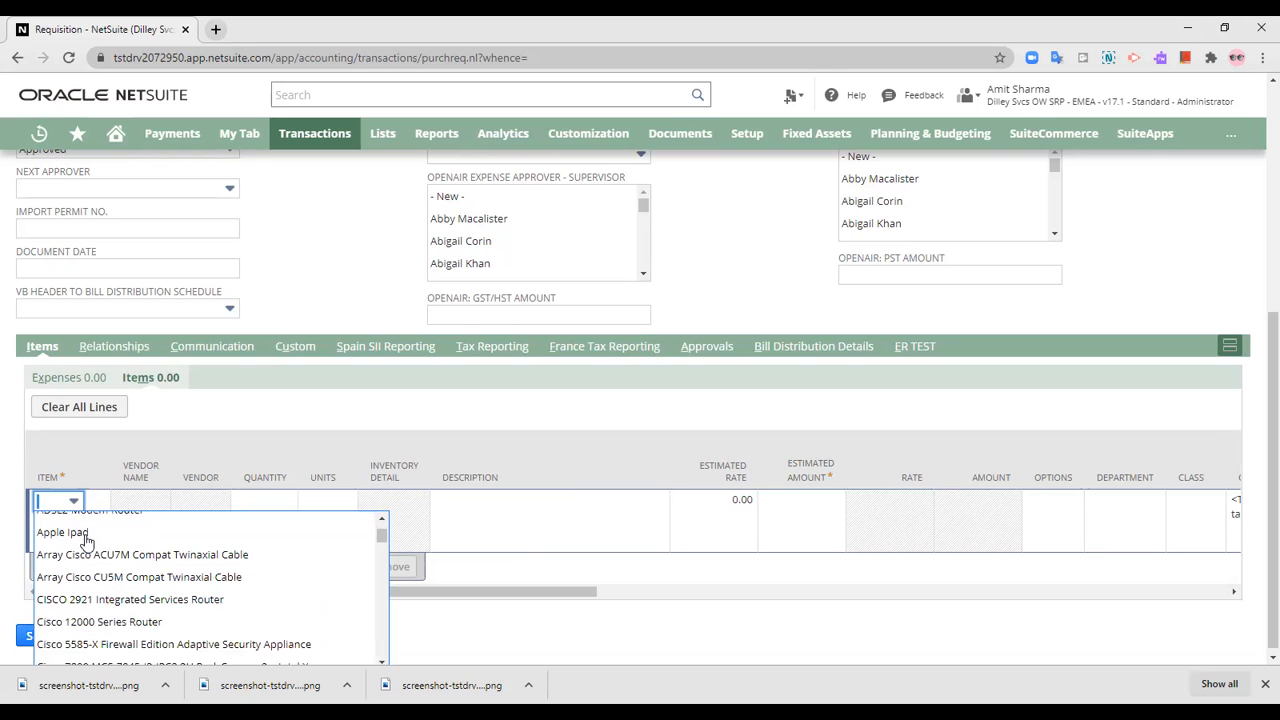
pyautogui.scroll(-1, 88, 545)
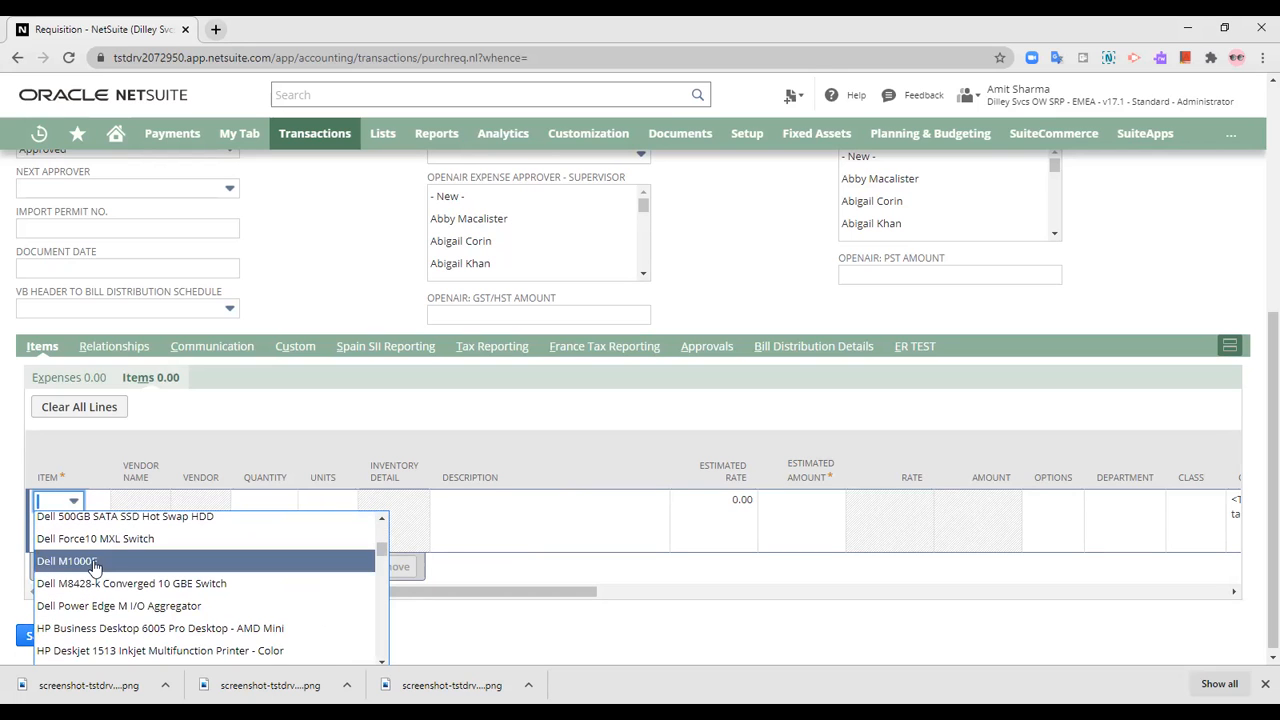
pyautogui.click(92, 558)
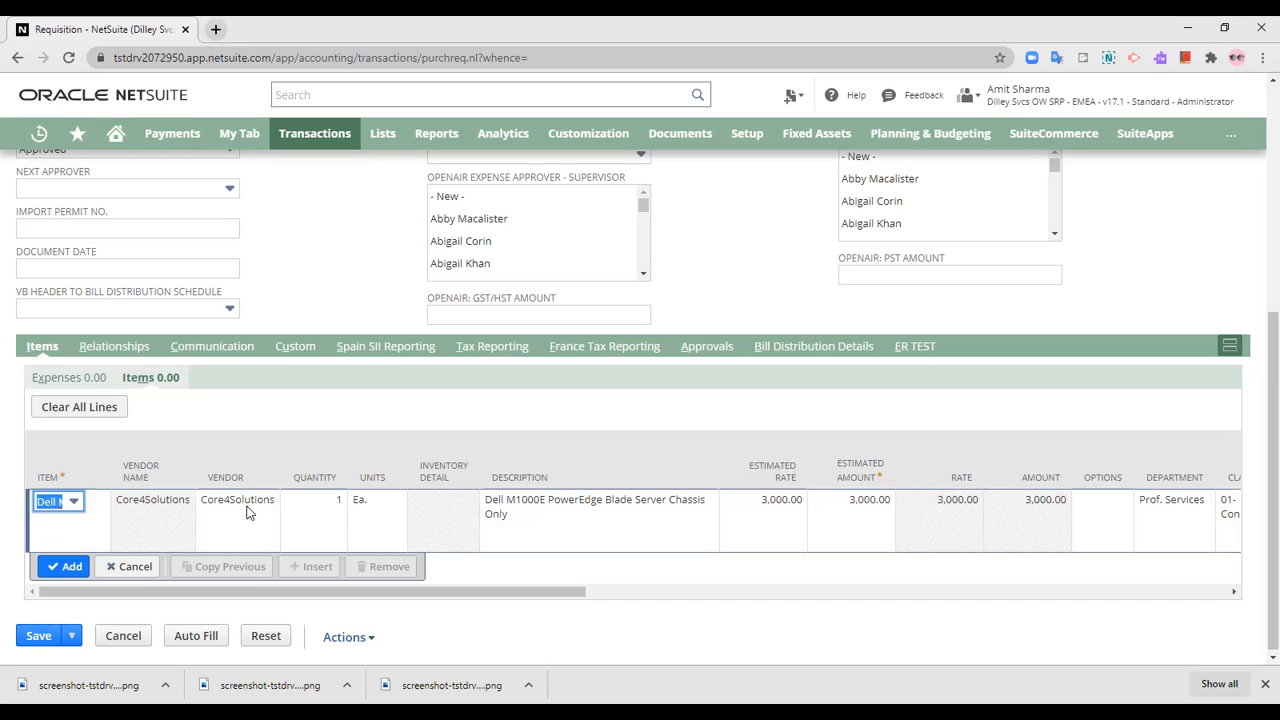
# Check the Dell M1000E line's estimated rate and estimated amount against the requisition's summary totals.
pyautogui.click(855, 500)
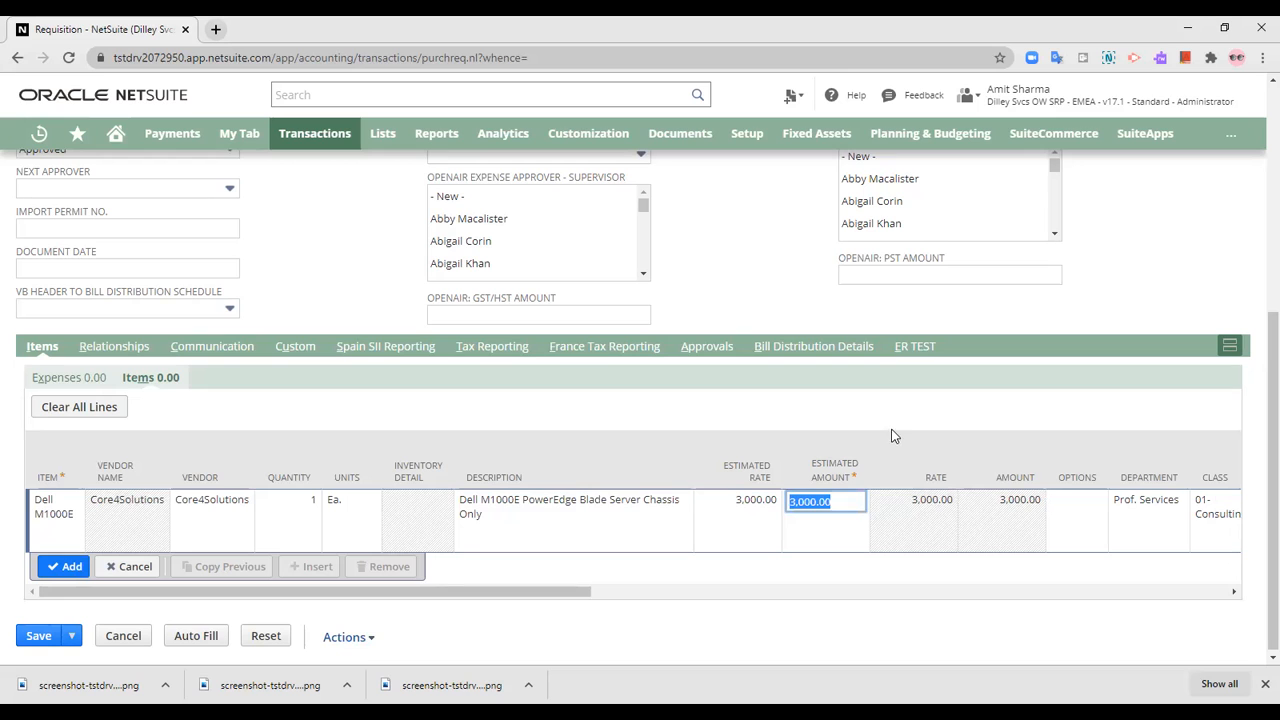
pyautogui.click(775, 510)
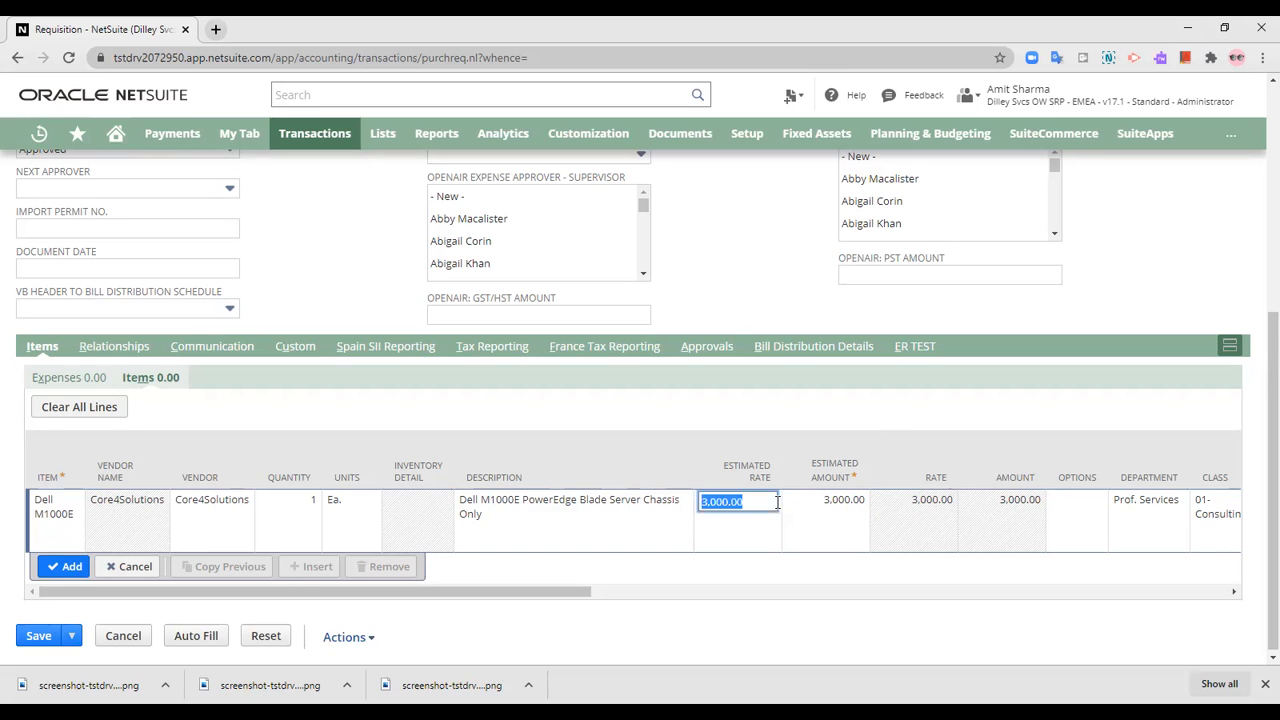
pyautogui.scroll(4, 900, 414)
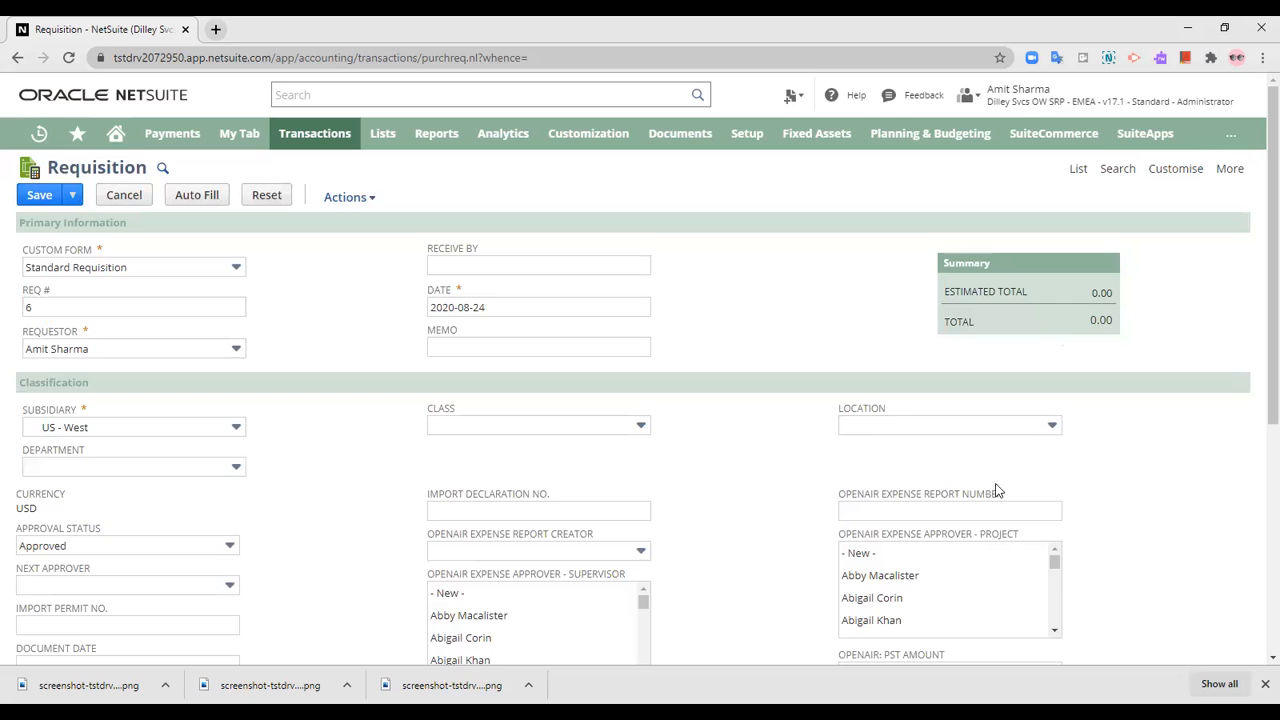
pyautogui.scroll(-1, 994, 489)
pyautogui.scroll(-3, 797, 504)
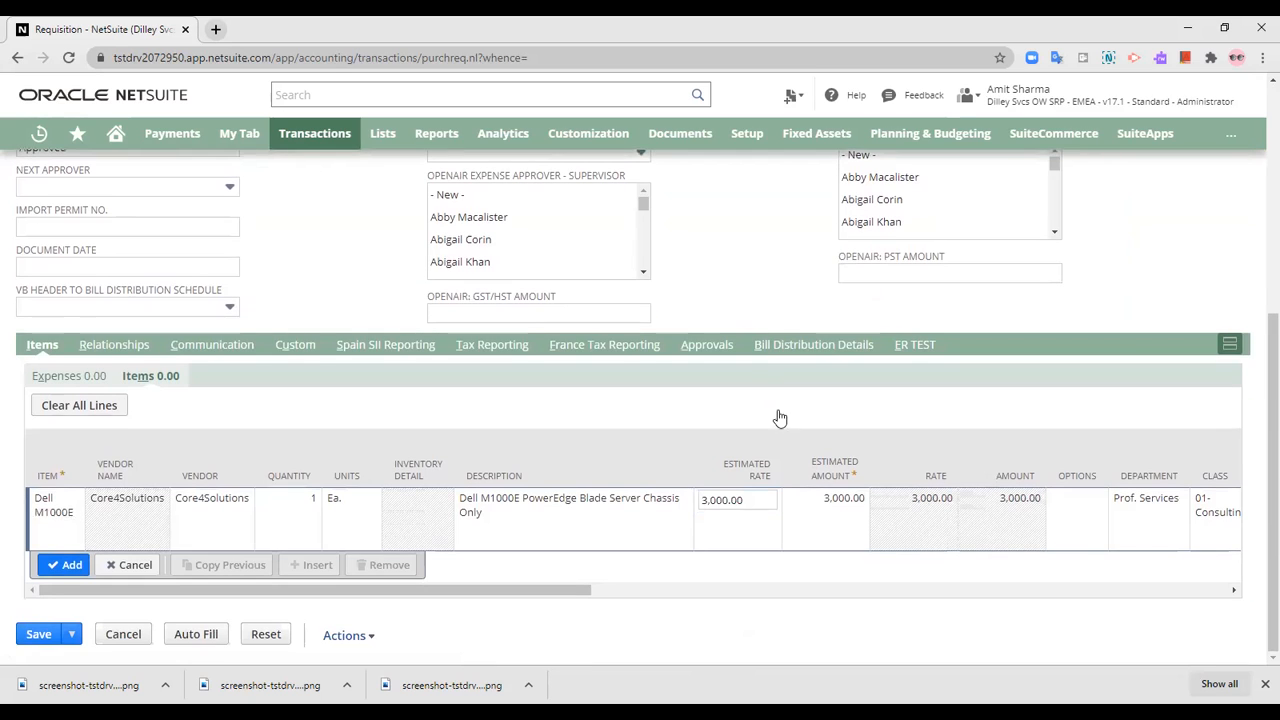
pyautogui.scroll(5, 923, 566)
pyautogui.scroll(-3, 1066, 463)
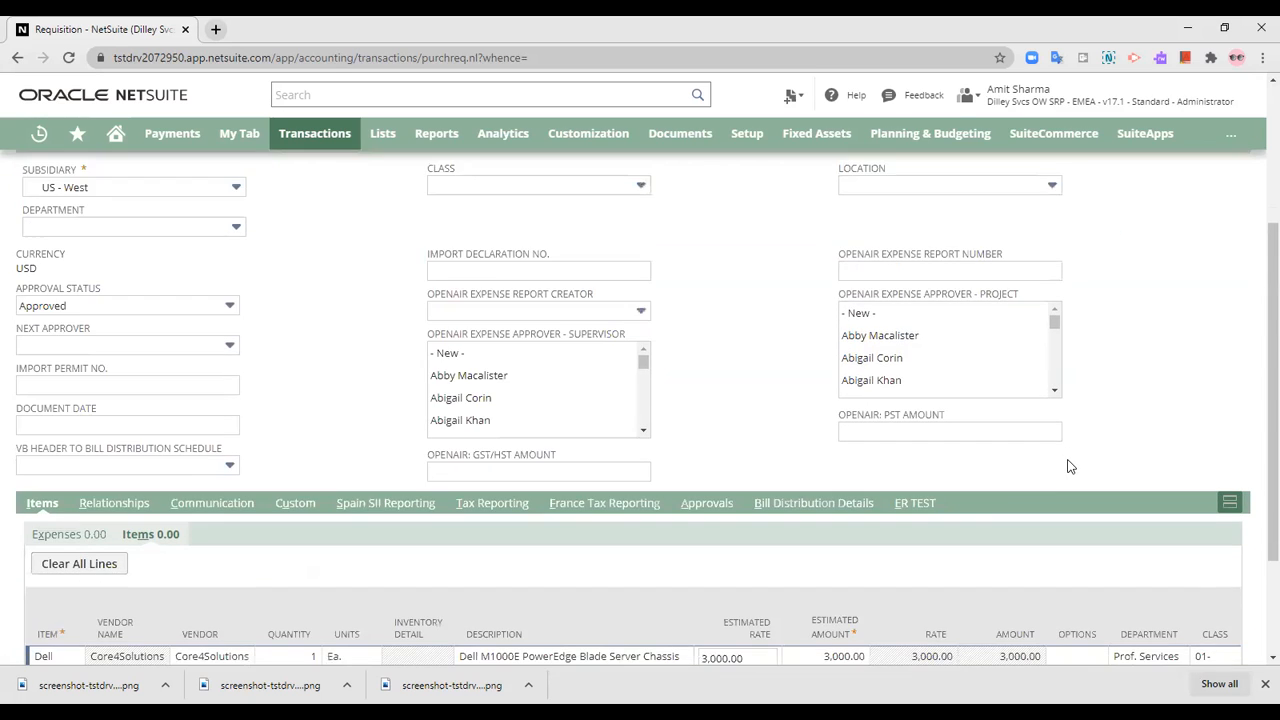
# Set the quantity of the Dell M1000E line to 5.
pyautogui.scroll(-1, 980, 519)
pyautogui.click(300, 499)
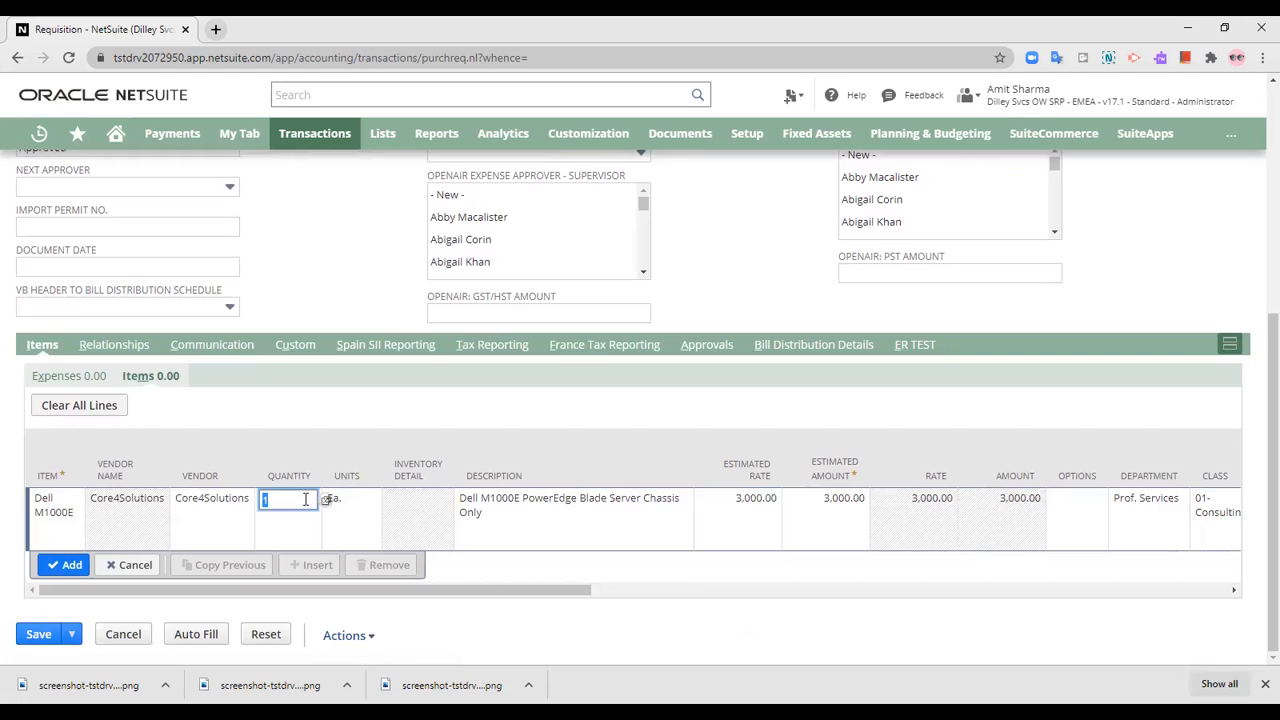
pyautogui.write('5')
pyautogui.click(419, 410)
pyautogui.moveTo(586, 591); pyautogui.dragTo(46, 645)
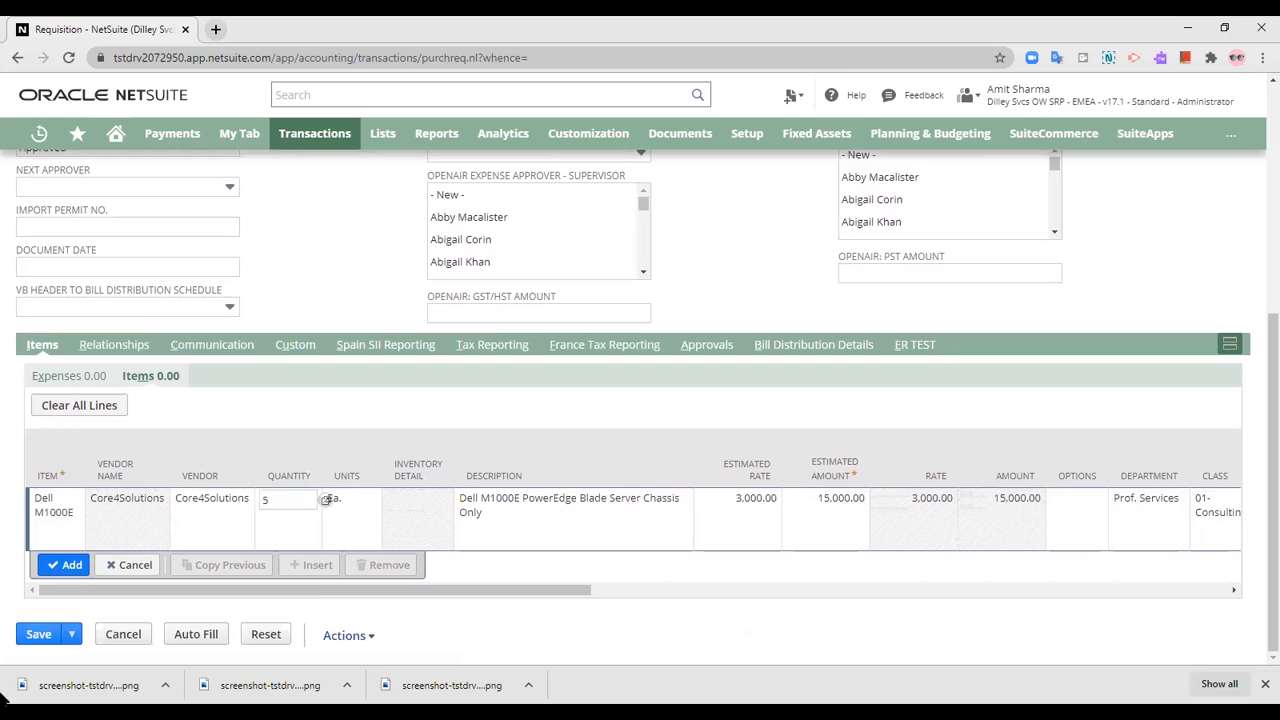
# Review the requisition's relationships, communication, custom, Spain SII, tax reporting, France tax reporting and approvals details.
pyautogui.scroll(2, 500, 495)
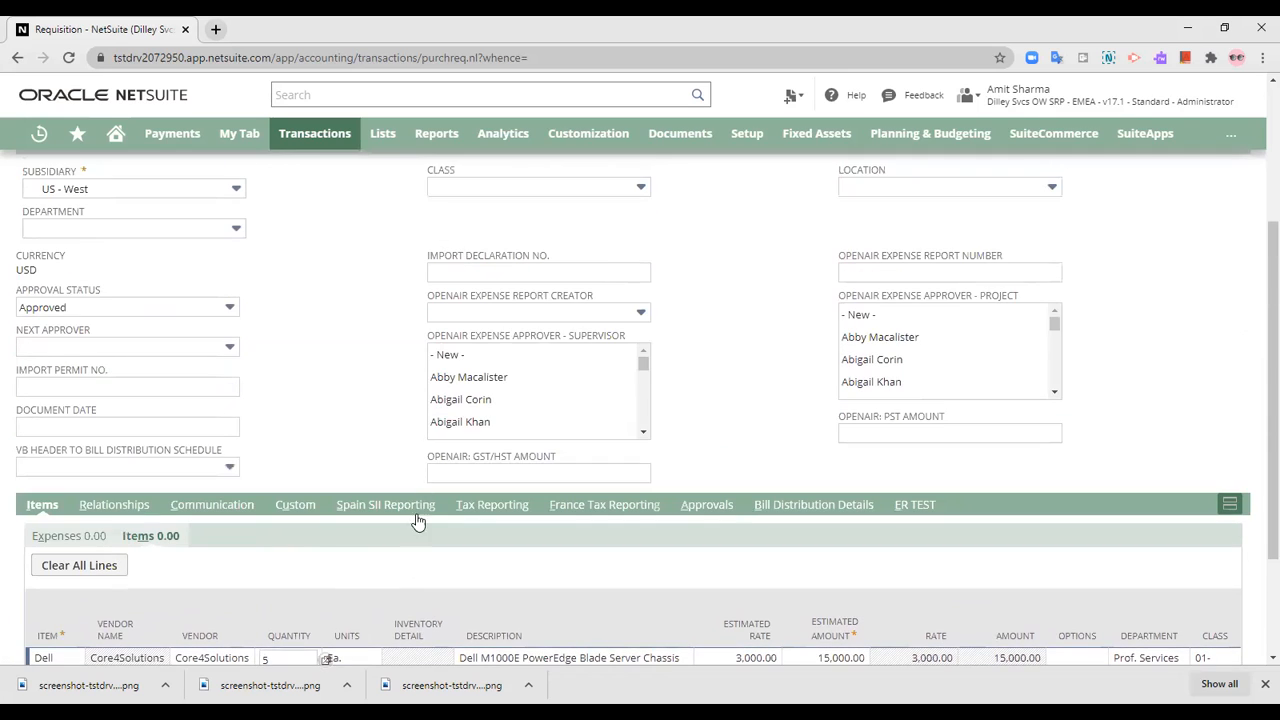
pyautogui.click(126, 506)
pyautogui.click(209, 506)
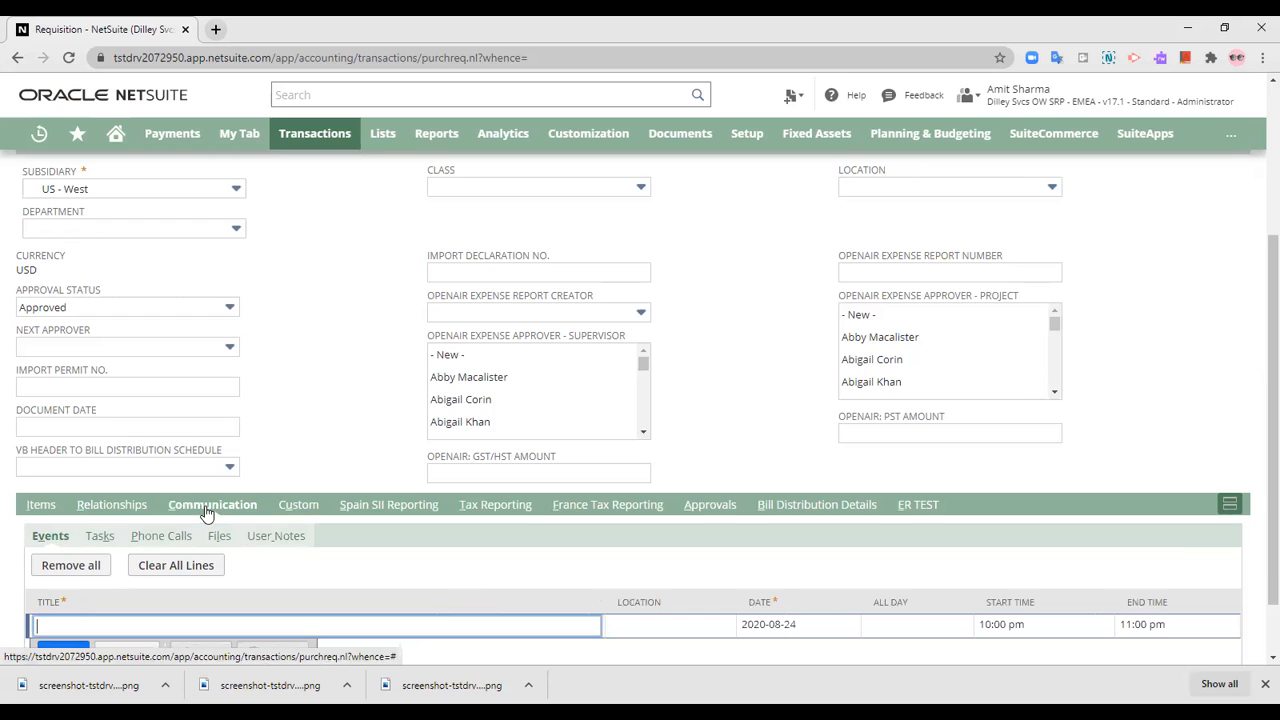
pyautogui.click(298, 506)
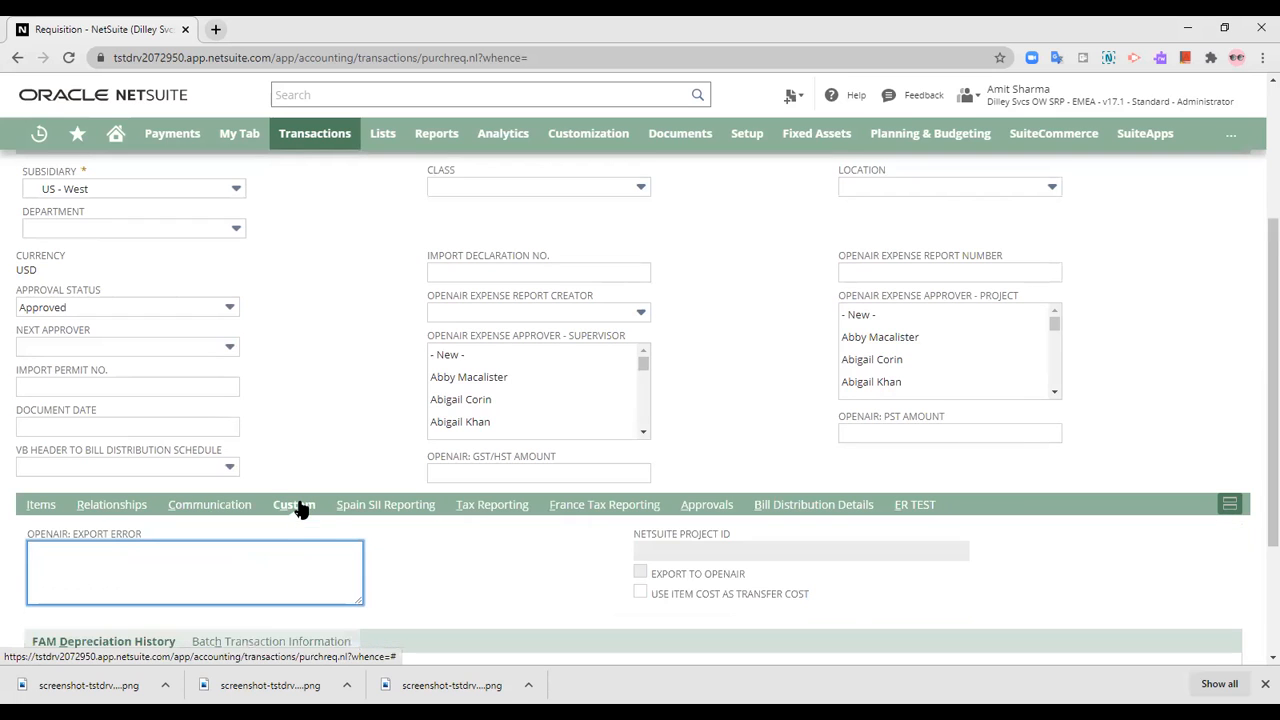
pyautogui.click(340, 508)
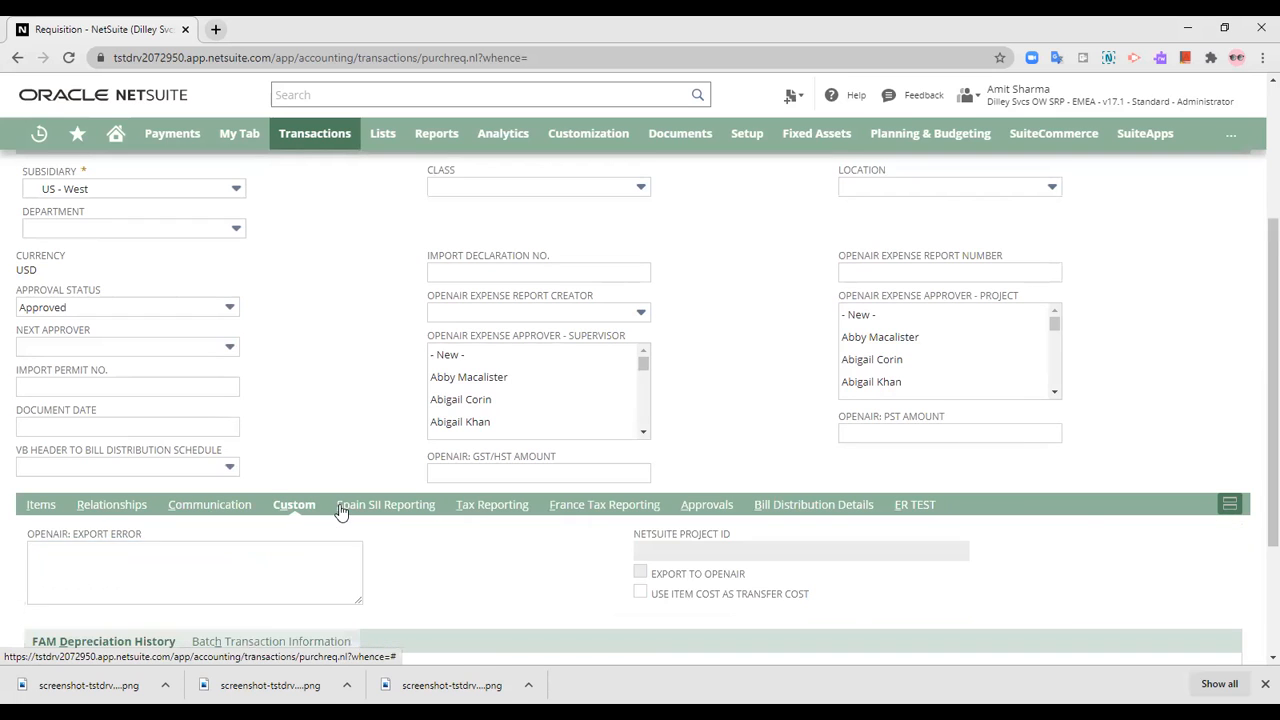
pyautogui.click(499, 512)
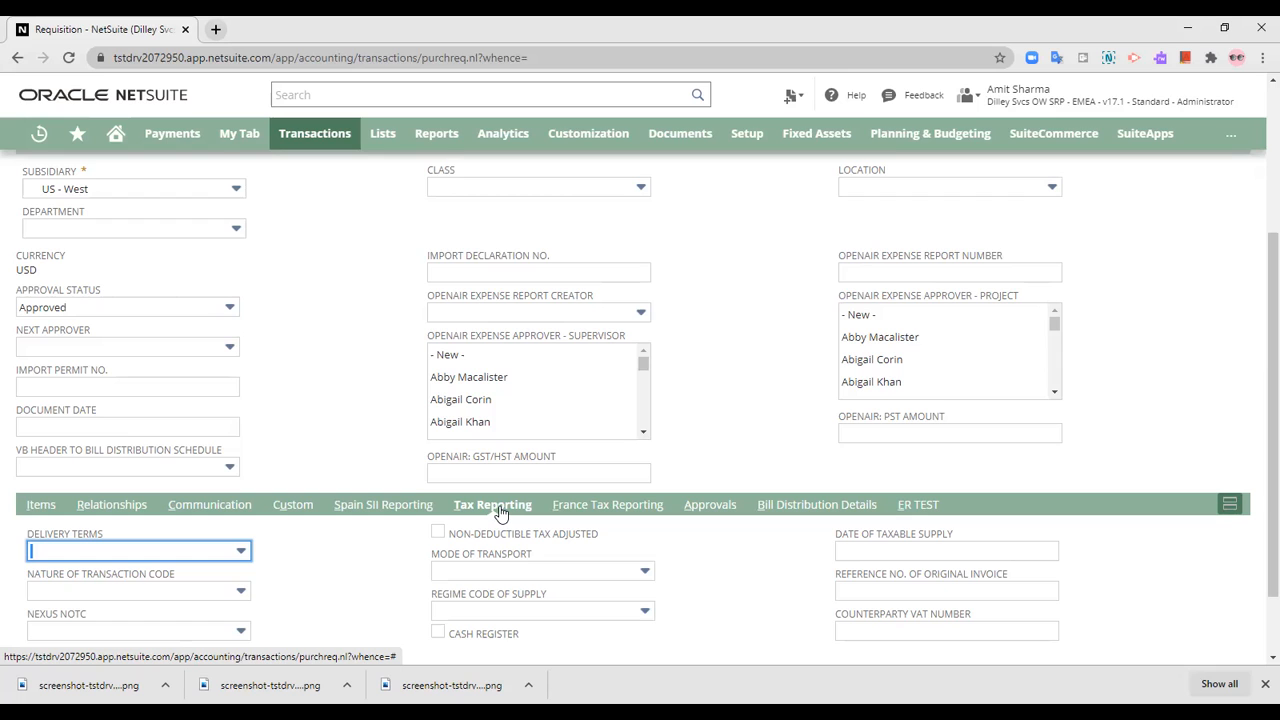
pyautogui.scroll(-1, 500, 512)
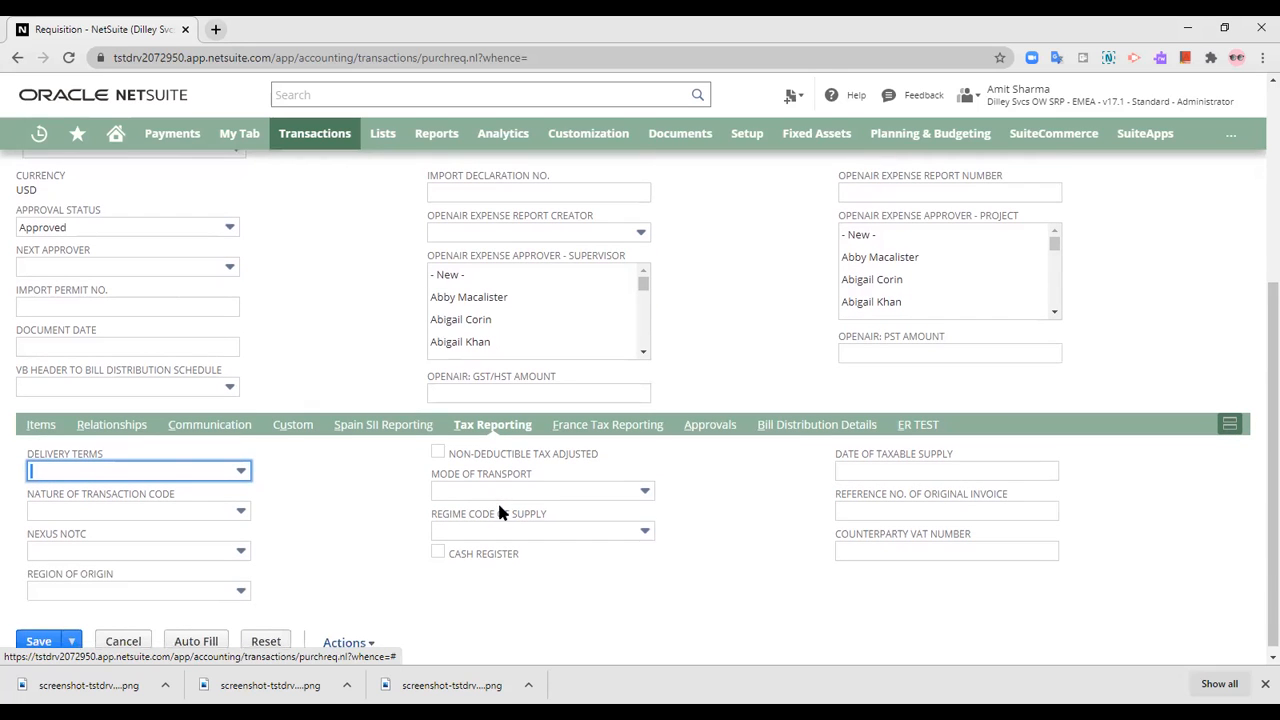
pyautogui.click(657, 424)
pyautogui.click(720, 542)
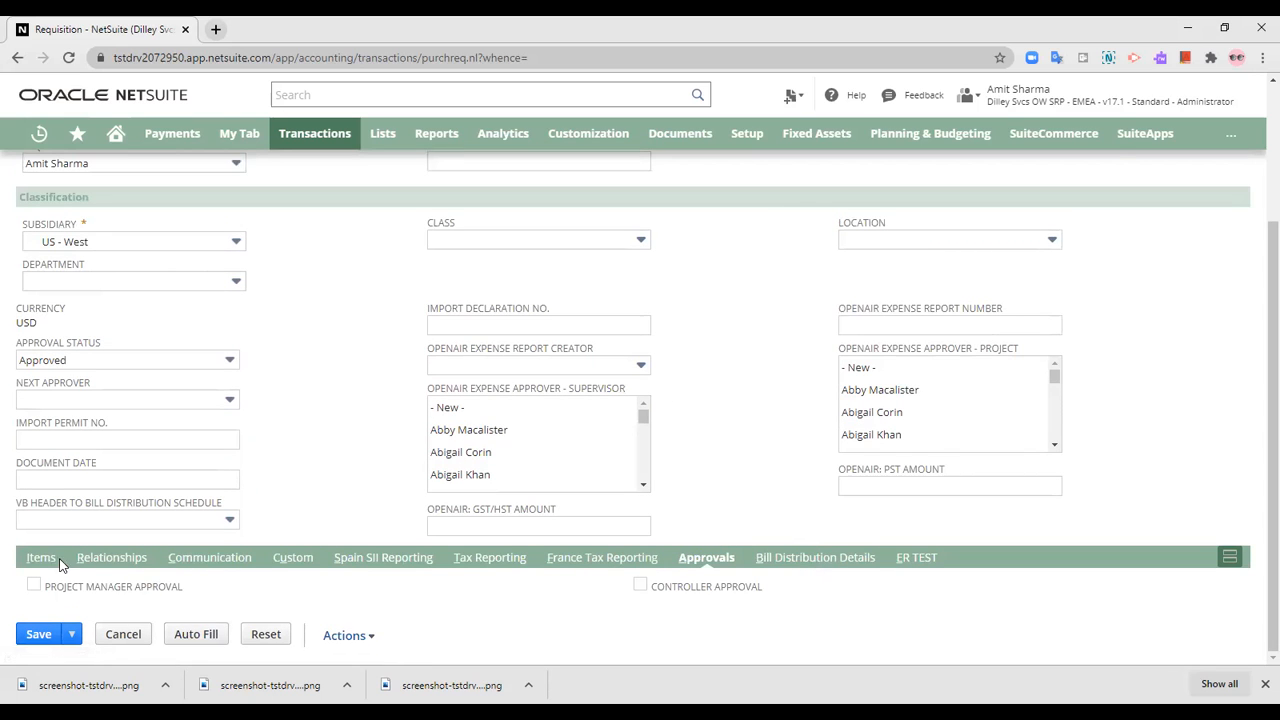
# Check the requisition's primary information and classification fields, and save the requisition.
pyautogui.scroll(2, 55, 565)
pyautogui.scroll(1, 173, 488)
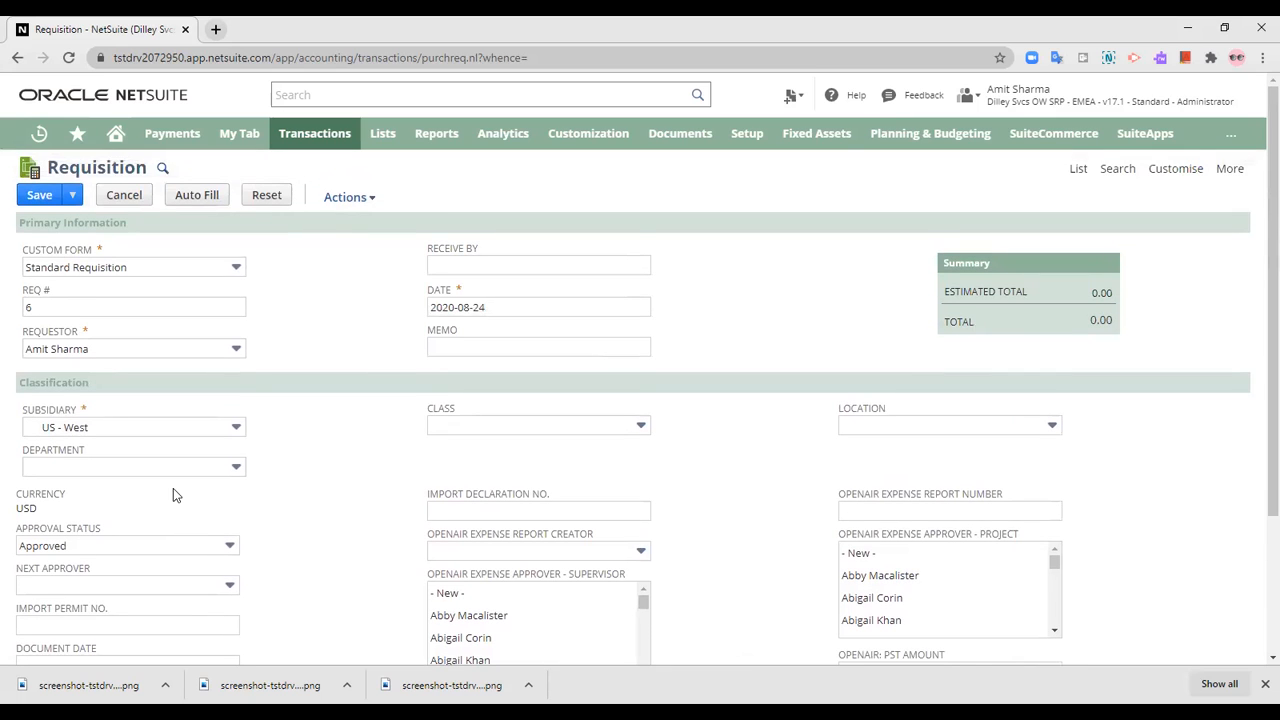
pyautogui.scroll(-3, 412, 405)
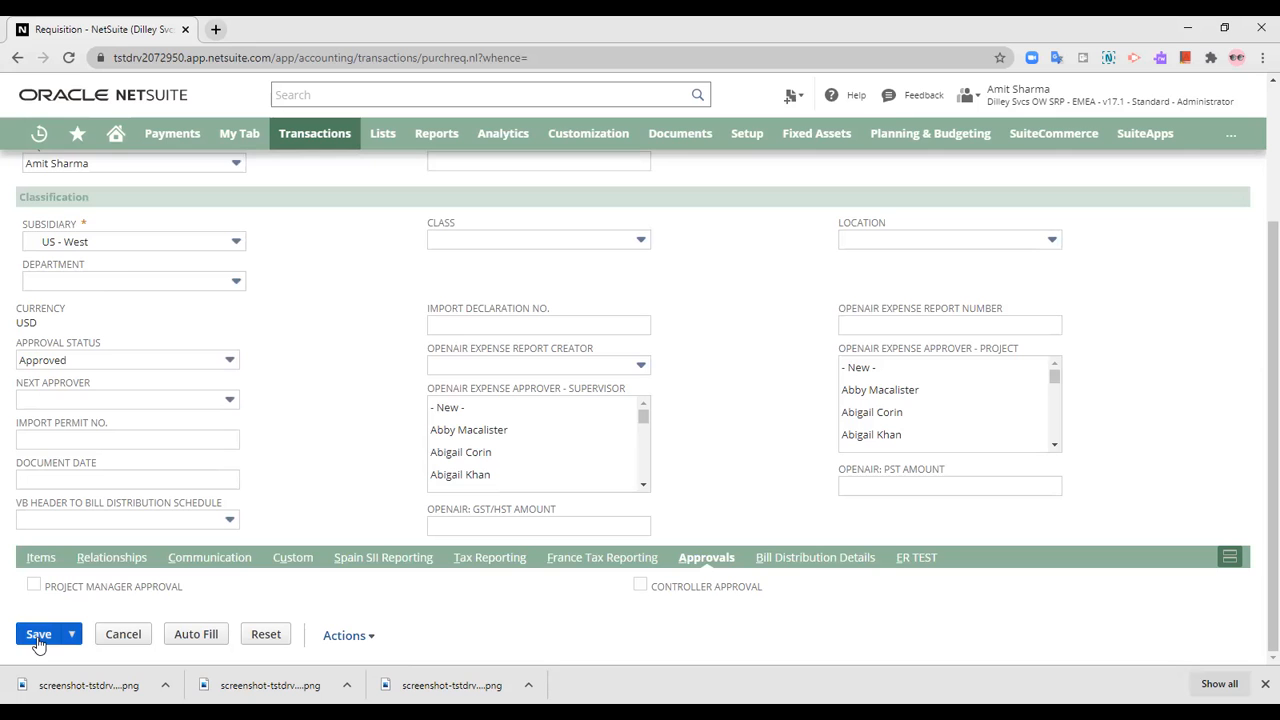
pyautogui.click(38, 636)
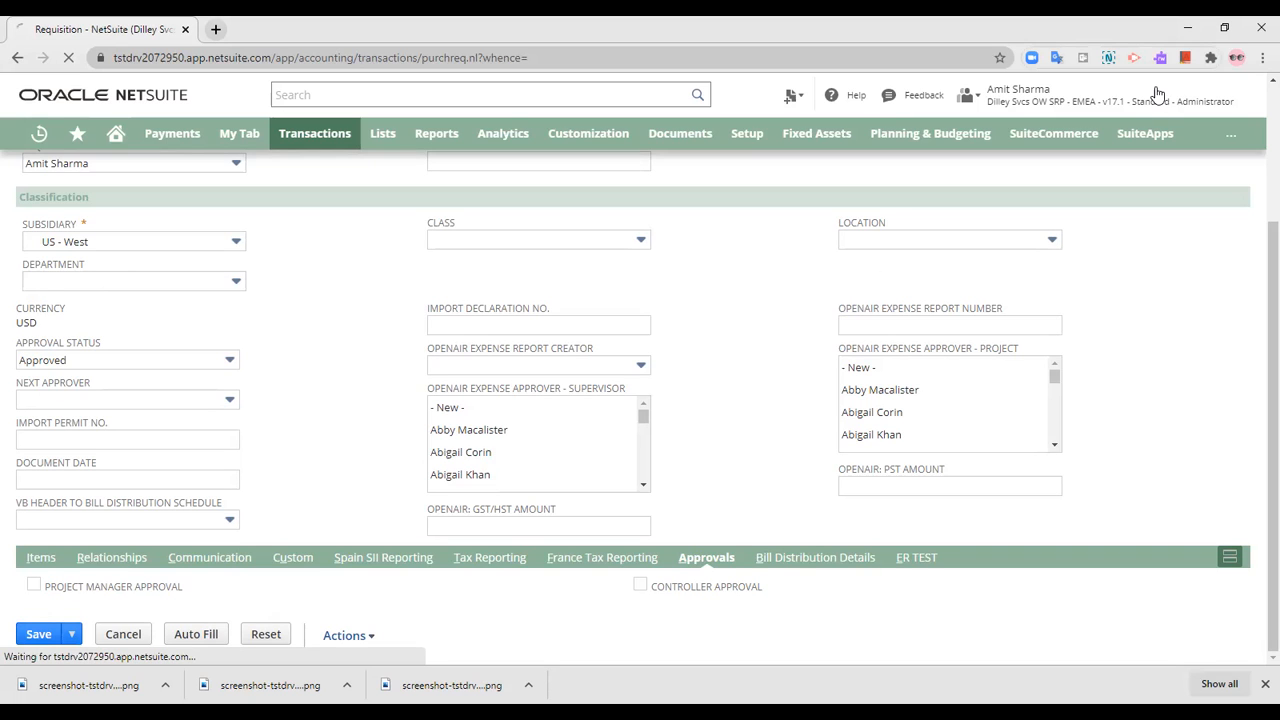